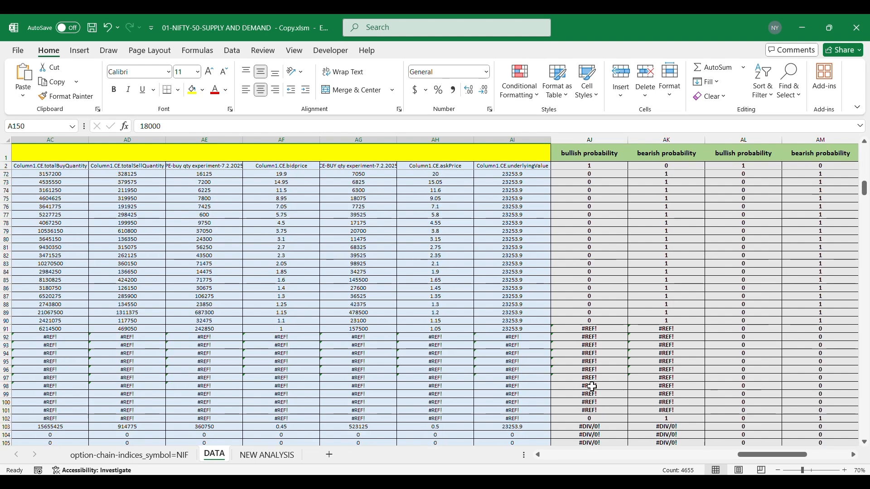
Examine the option data on the DATA sheet and the price analysis tables and charts on the NEW ANALYSIS sheet.
scroll(743, 286, down, 15)
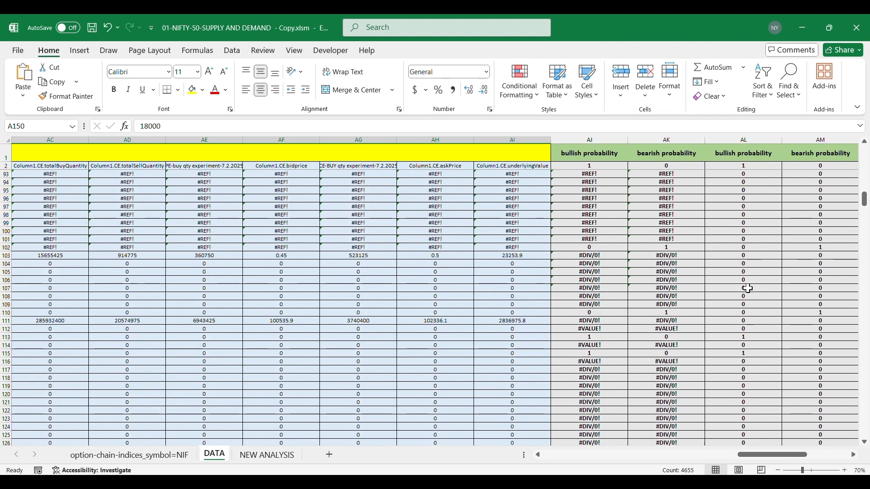
scroll(437, 300, up, 10)
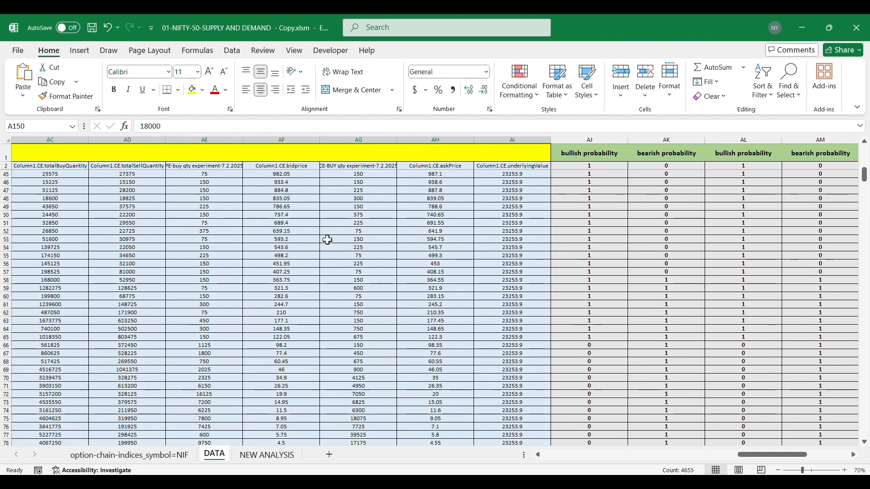
click(268, 455)
scroll(283, 246, up, 5)
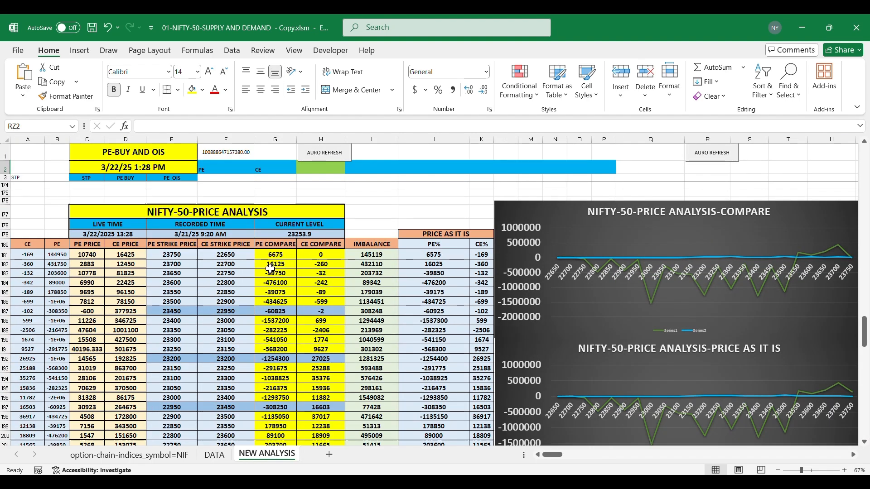
scroll(659, 317, up, 4)
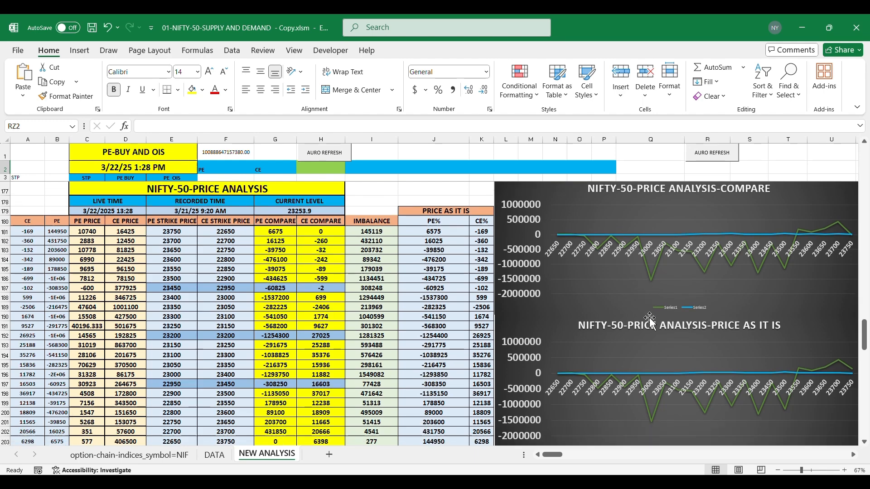
scroll(660, 317, up, 10)
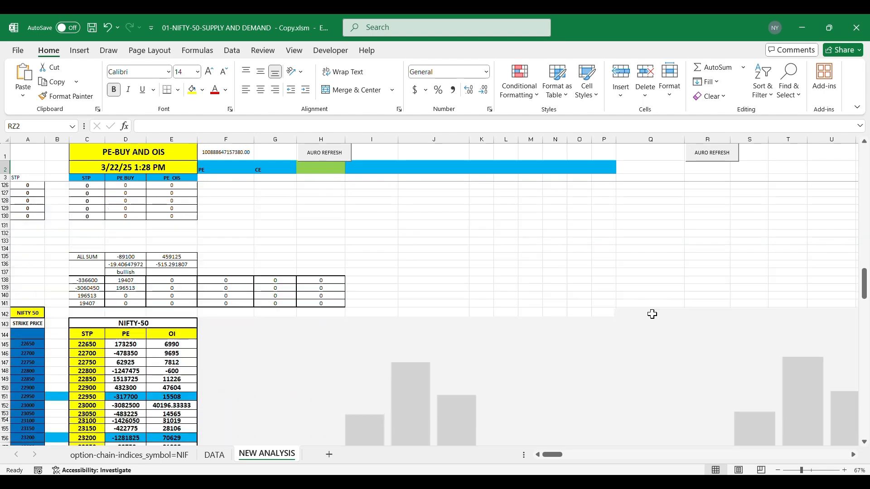
scroll(581, 306, down, 4)
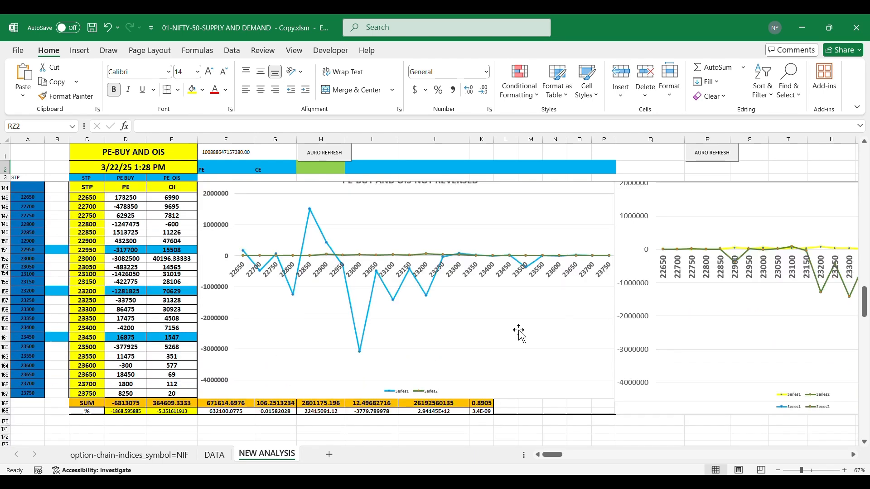
drag(549, 459, 570, 461)
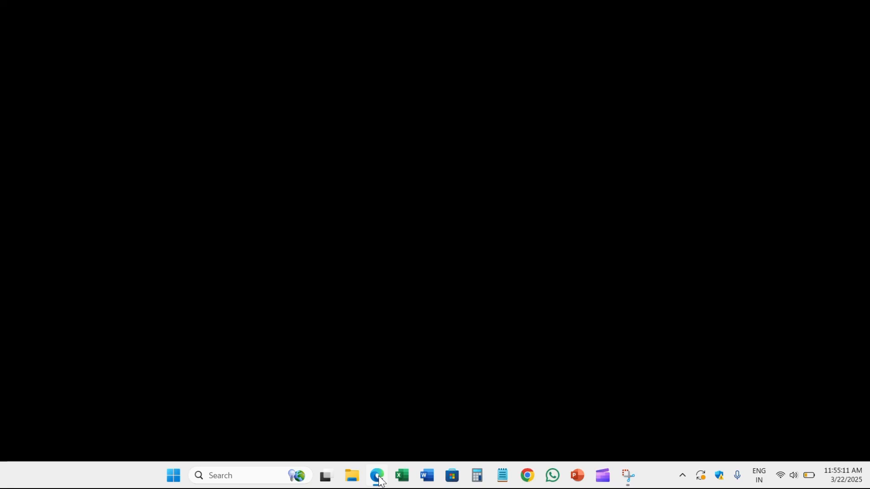
Open Microsoft Edge, create a blank Excel workbook and have an empty Notepad document ready.
click(379, 478)
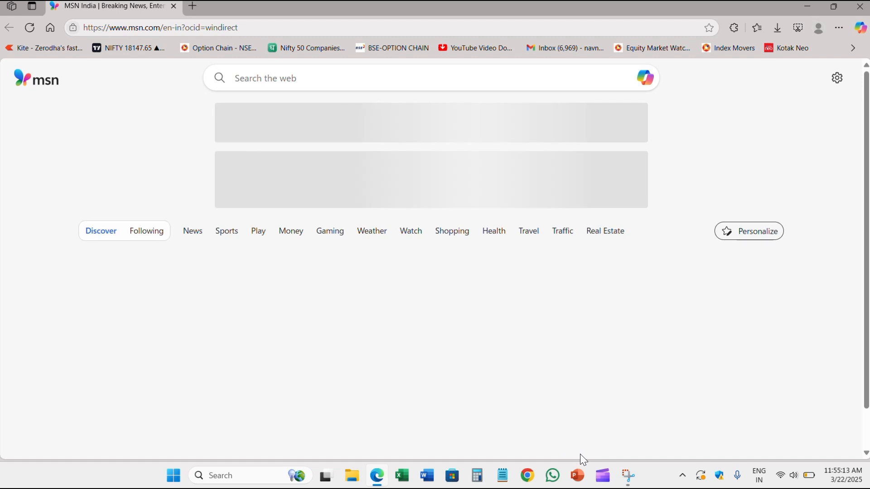
click(403, 476)
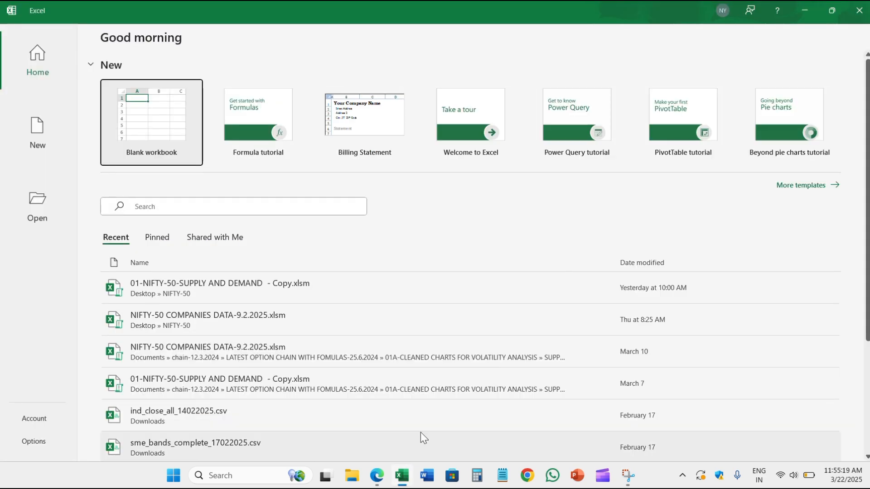
click(151, 117)
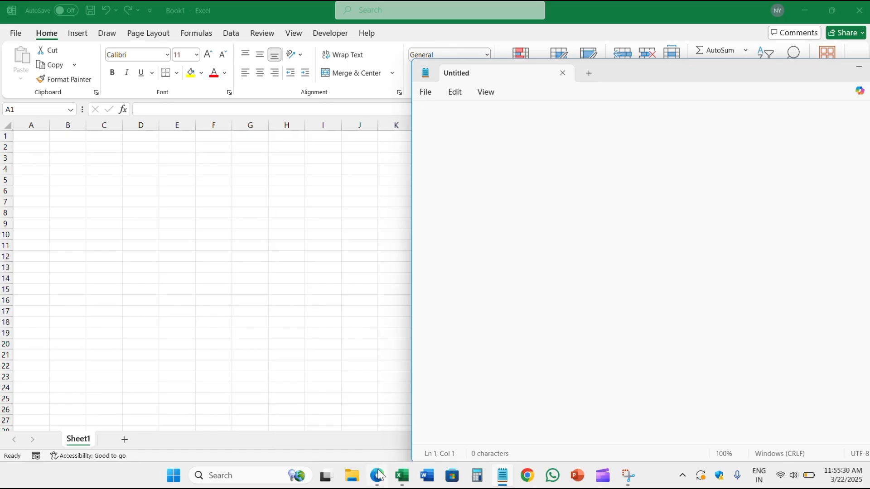
Switch to Edge, search the web for "nse option chain" and open the Option Chain - NSE India result.
click(378, 475)
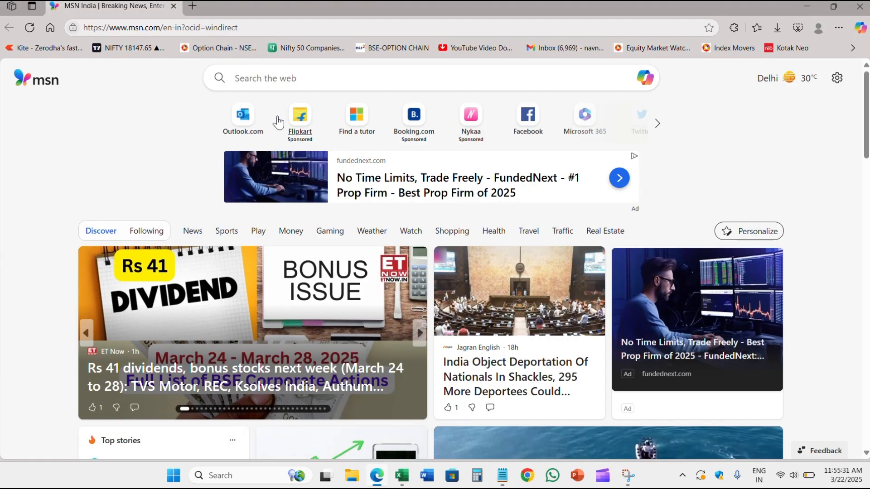
click(285, 86)
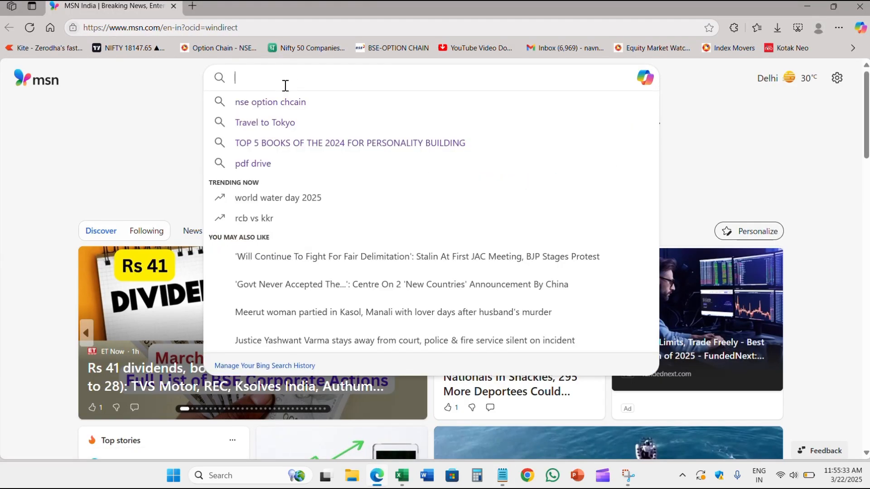
text(nse option chain)
key(Return)
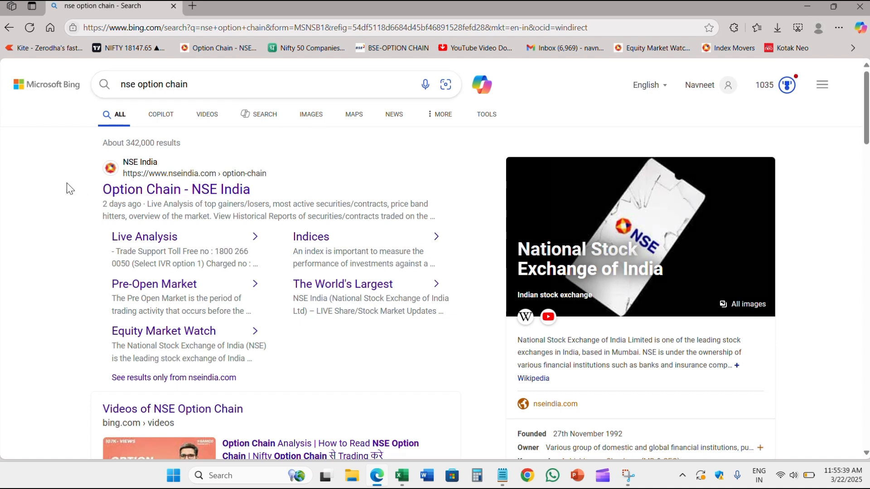
click(211, 198)
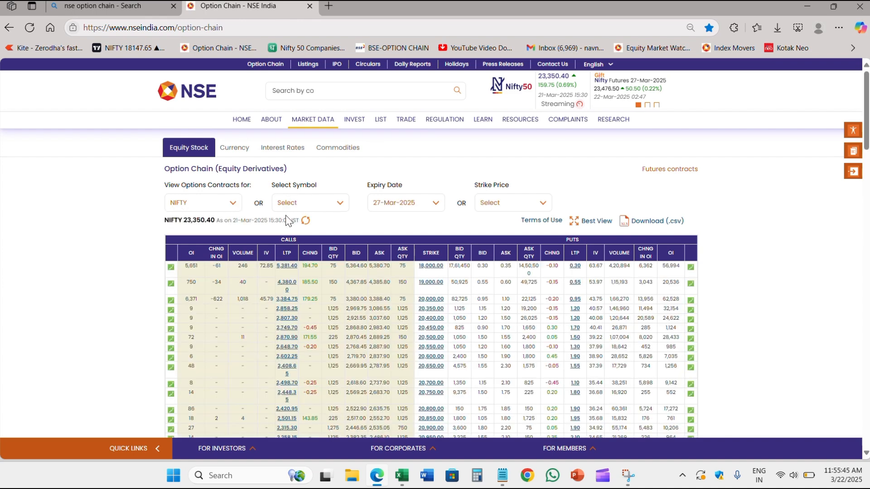
Inspect the page's network activity and switch the options contract to NIFTYNXT50 and back to NIFTY to capture the data requests.
right_click(569, 179)
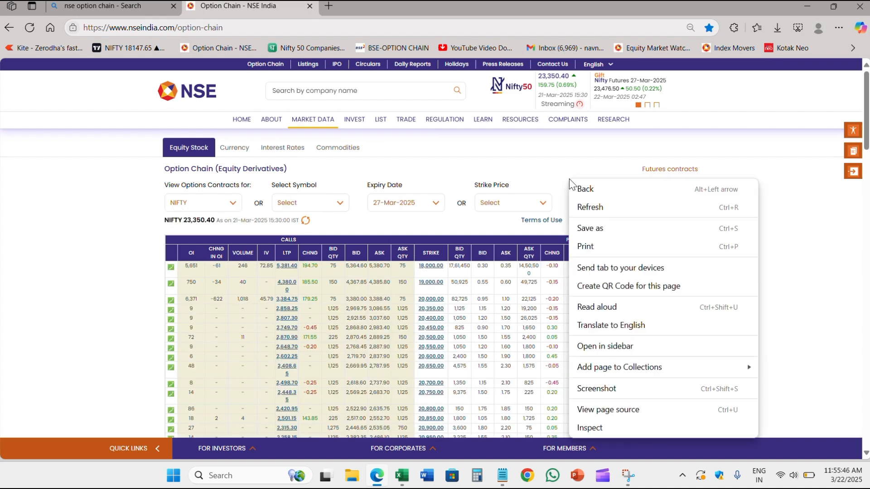
click(602, 428)
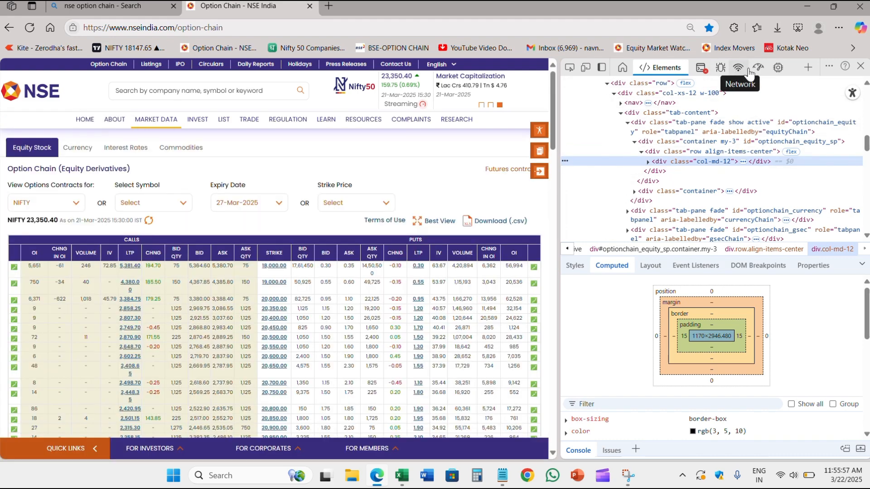
click(748, 71)
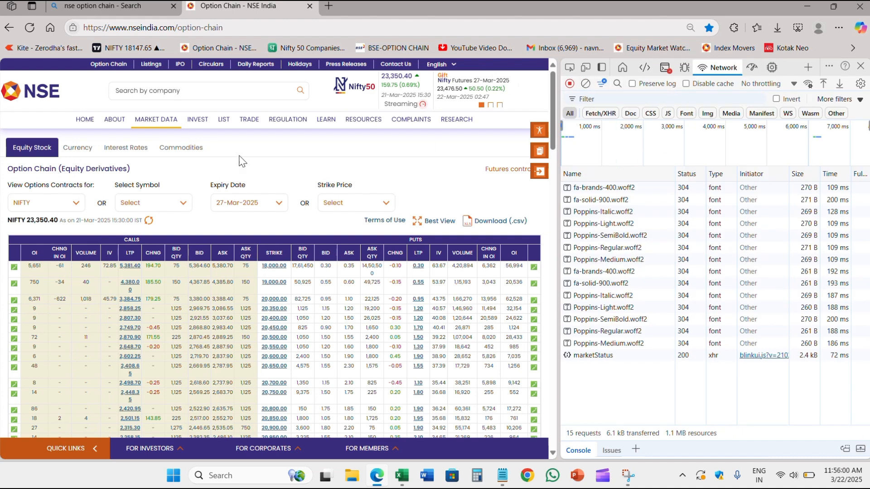
click(38, 209)
click(32, 249)
click(38, 206)
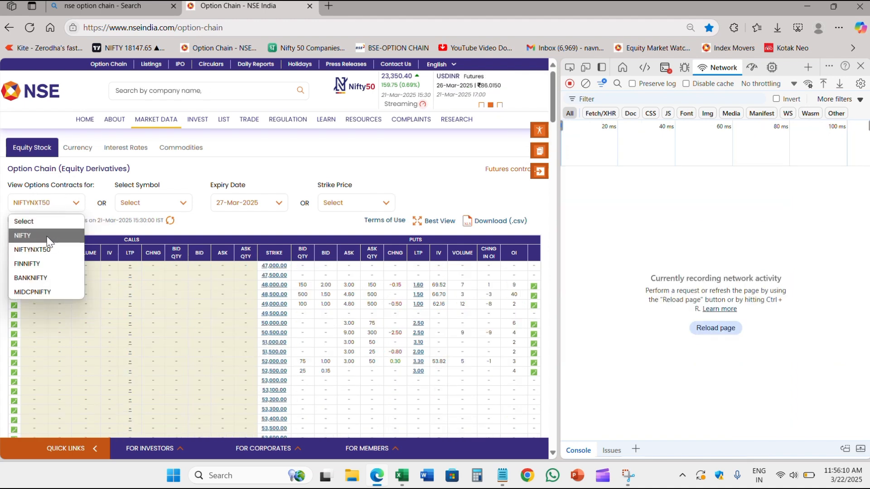
click(40, 236)
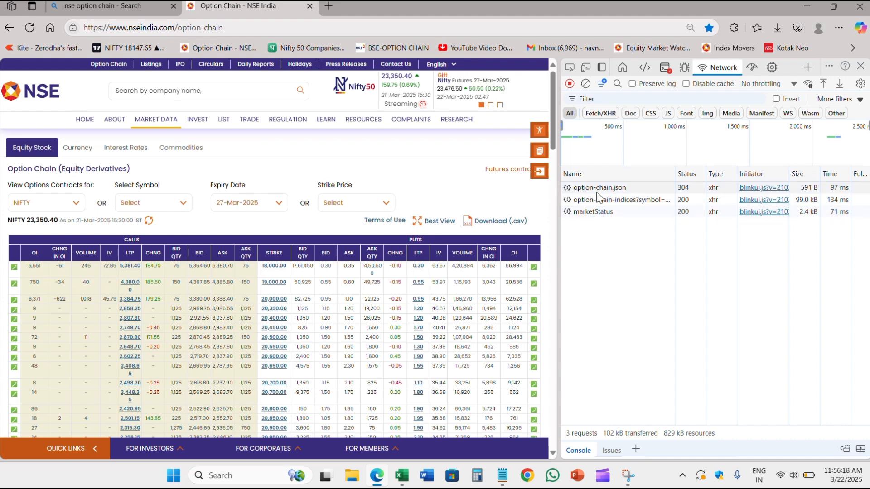
Copy the Request URL of the option-chain-indices?symbol=NIFTY request into Notepad and leave a blank line below it.
click(625, 199)
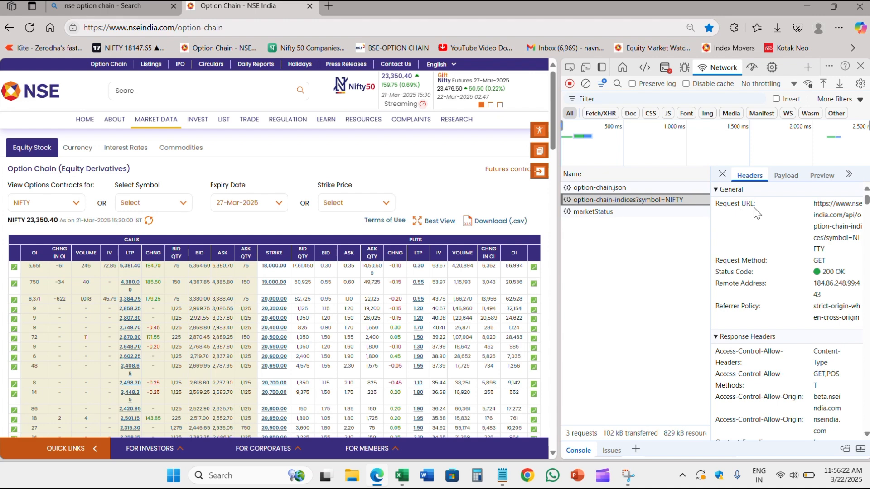
drag(713, 204, 842, 254)
key(ctrl+c)
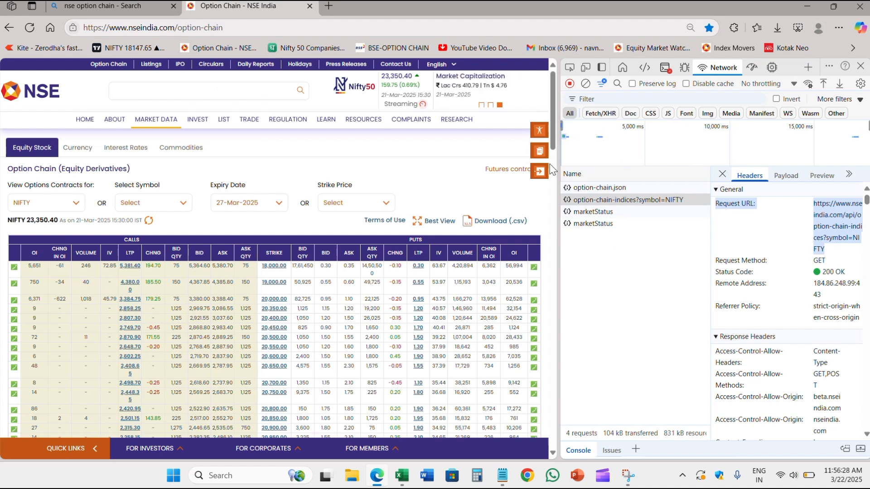
click(501, 476)
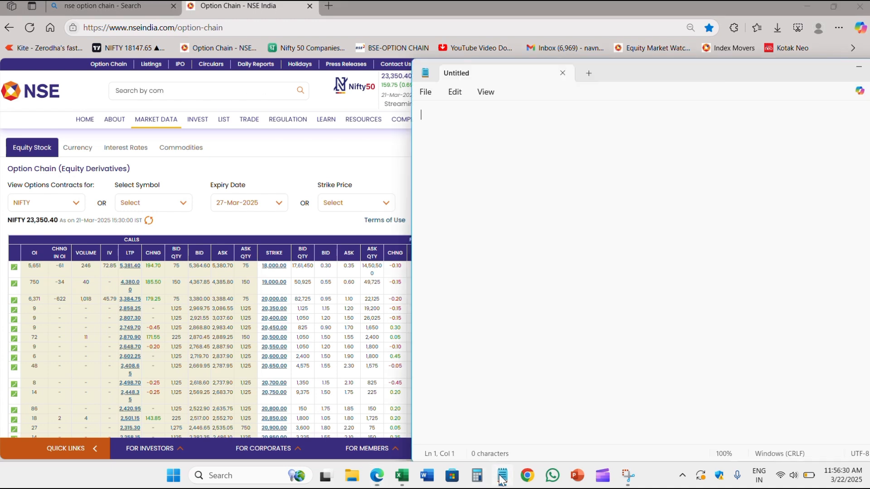
key(ctrl+v)
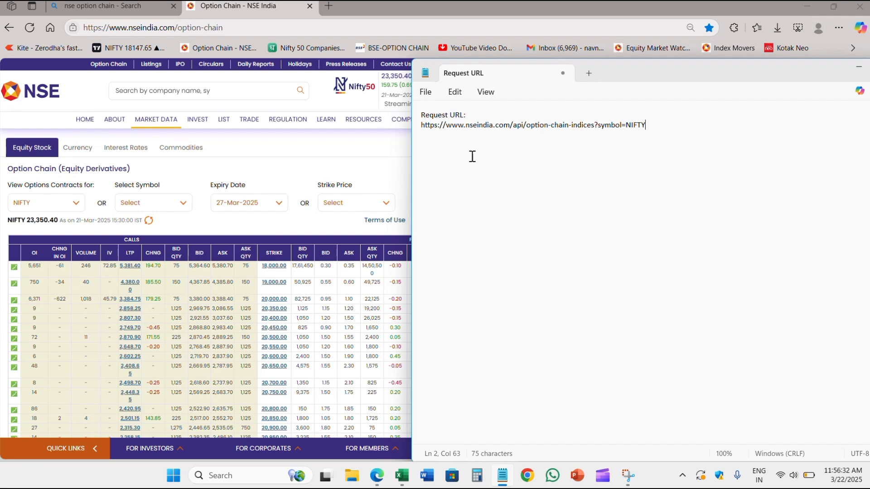
key(Return)
Copy the request's Accept-Encoding and Accept-Language headers into Notepad, cutting the encoding value down to "gzip, deflate".
click(243, 13)
scroll(765, 331, down, 10)
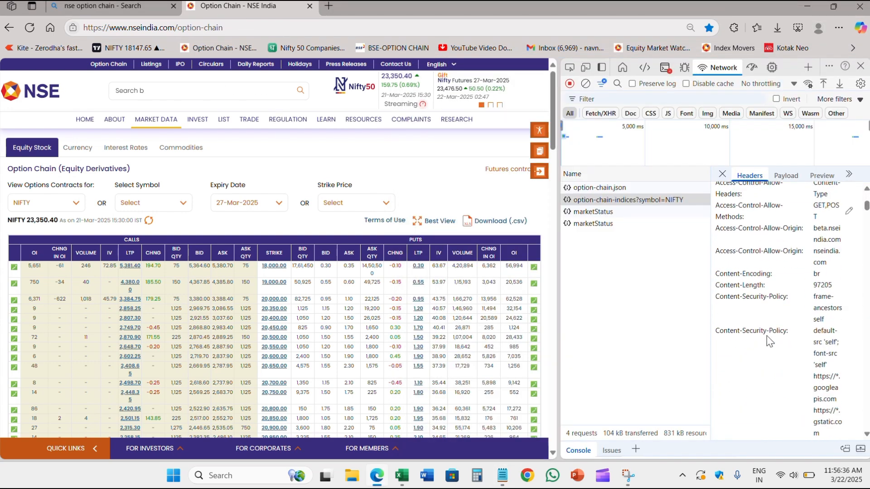
scroll(770, 341, down, 10)
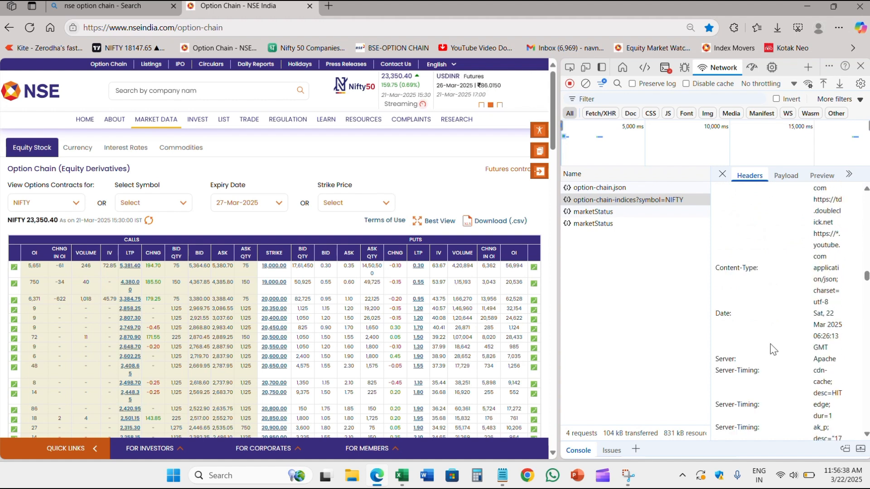
scroll(774, 342, down, 3)
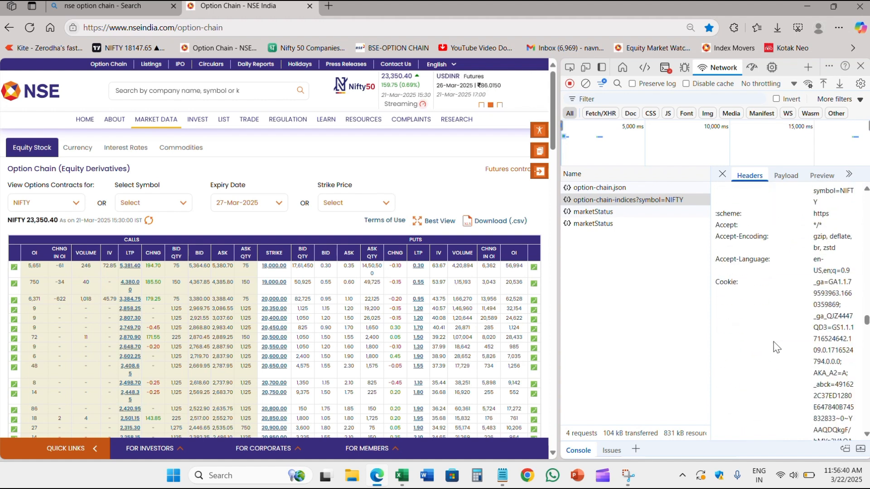
drag(715, 237, 833, 268)
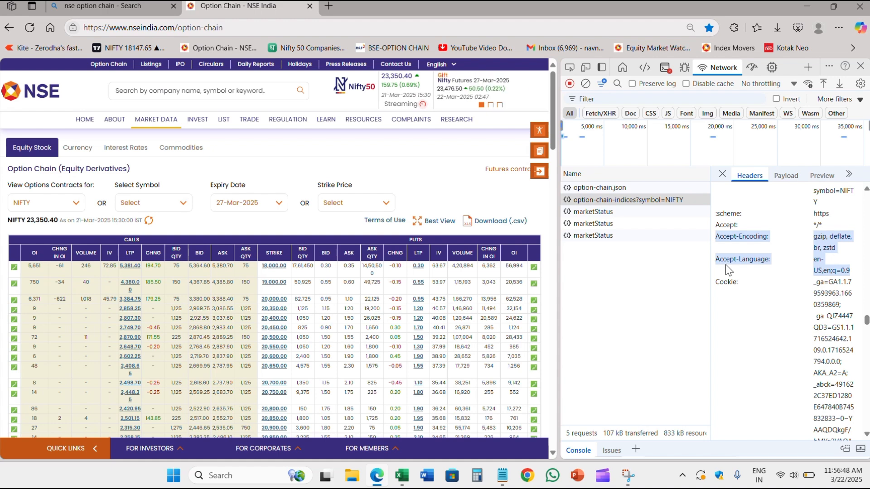
click(503, 475)
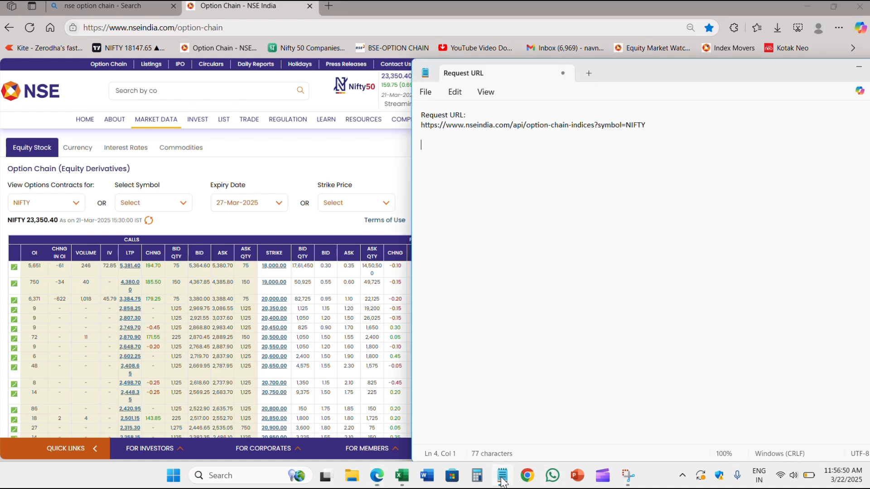
text(accept-encoding: gzip, deflate, br, zstd accept-language: en-US,en;q=0.9)
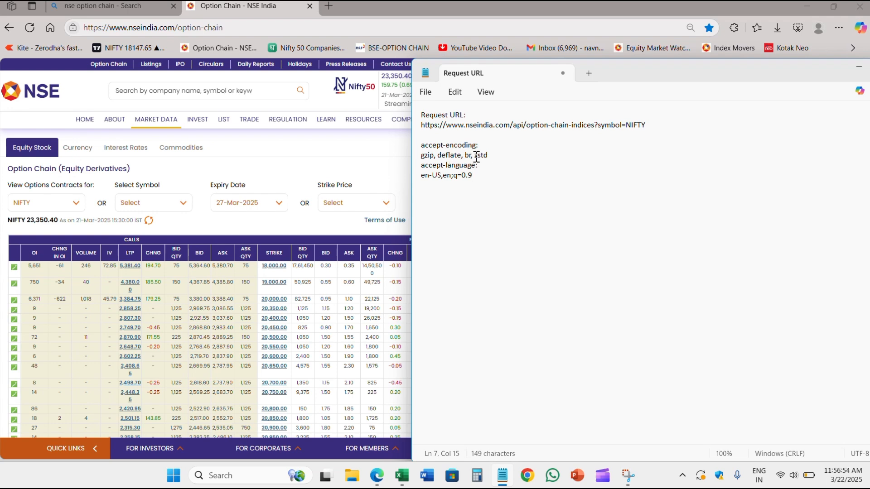
drag(499, 157, 463, 159)
key(BackSpace)
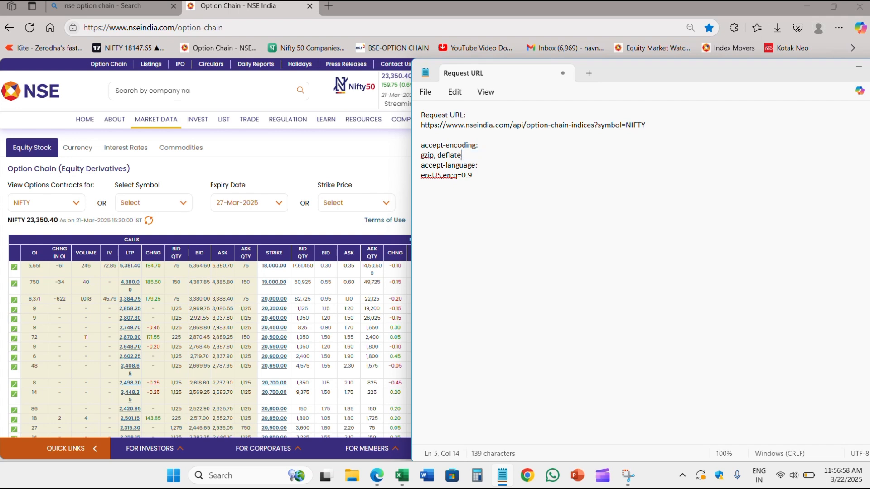
Copy the request's Cookie header with its full value into Notepad, leaving a blank line above it.
click(289, 10)
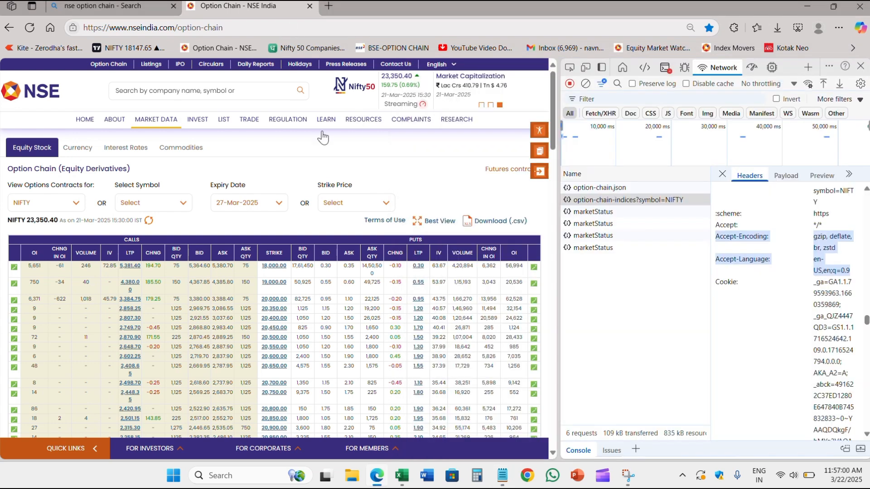
text(S)
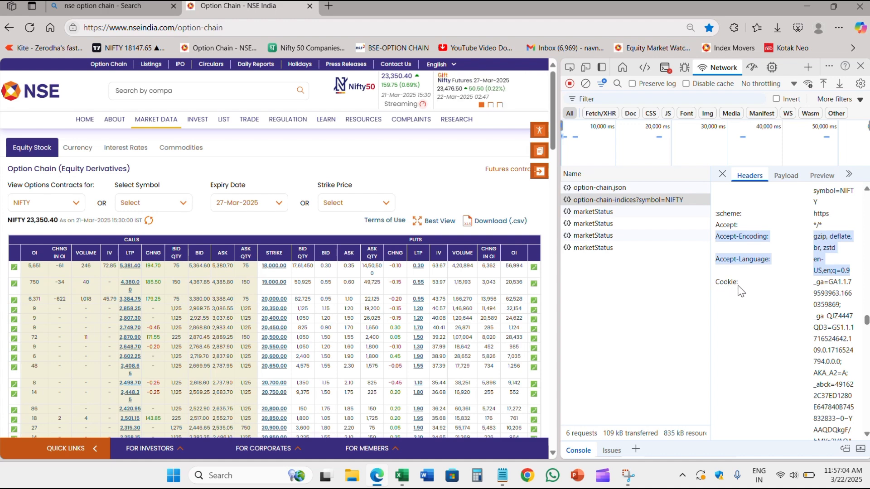
drag(720, 285, 856, 277)
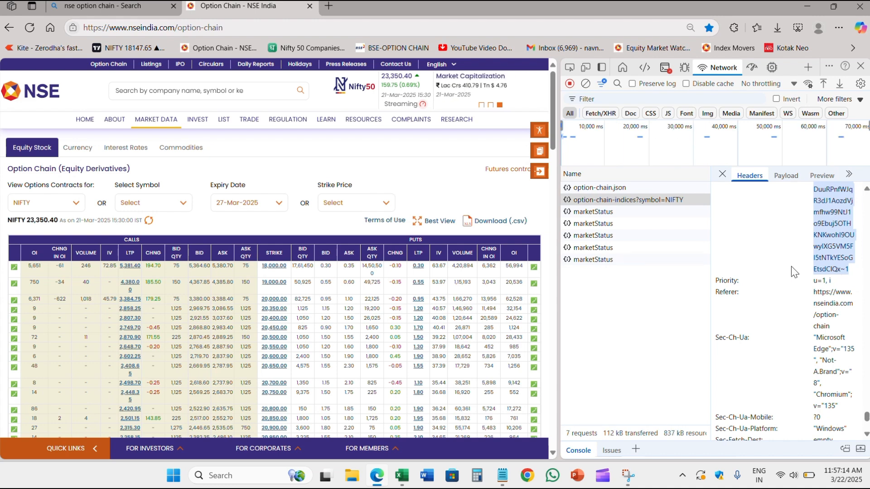
click(508, 473)
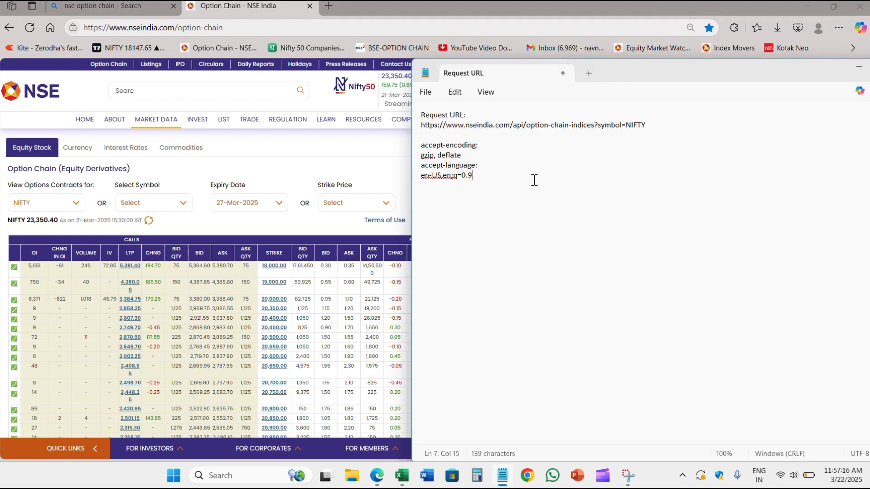
key(Return)
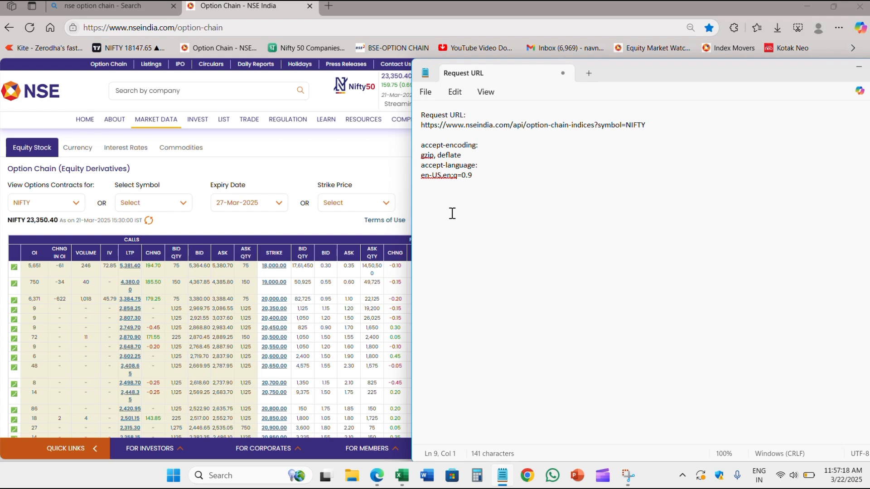
key(ctrl+v)
Copy the request's User-Agent header and its value from the browser into Notepad below the cookie.
key(alt+Tab)
scroll(766, 347, down, 3)
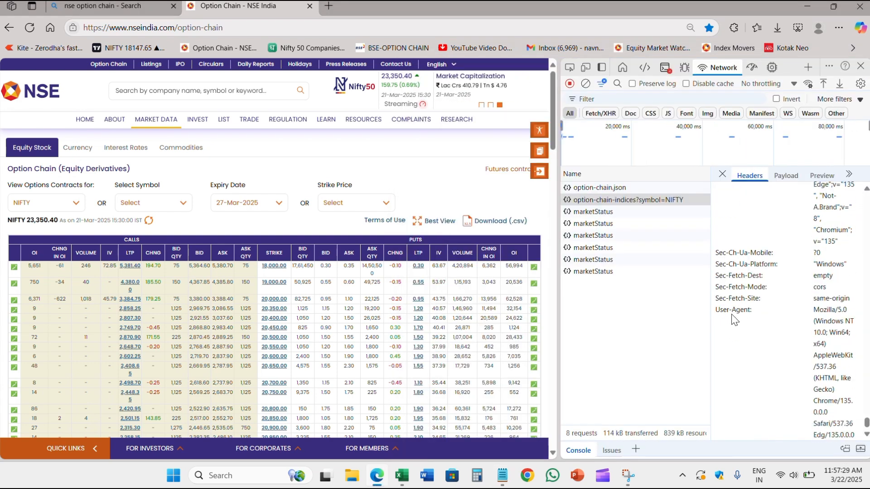
drag(716, 310, 866, 437)
key(ctrl+c)
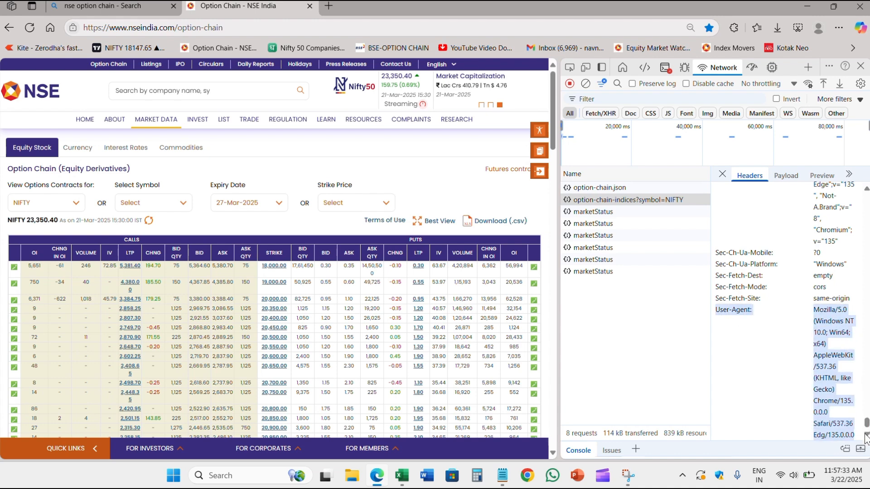
click(502, 476)
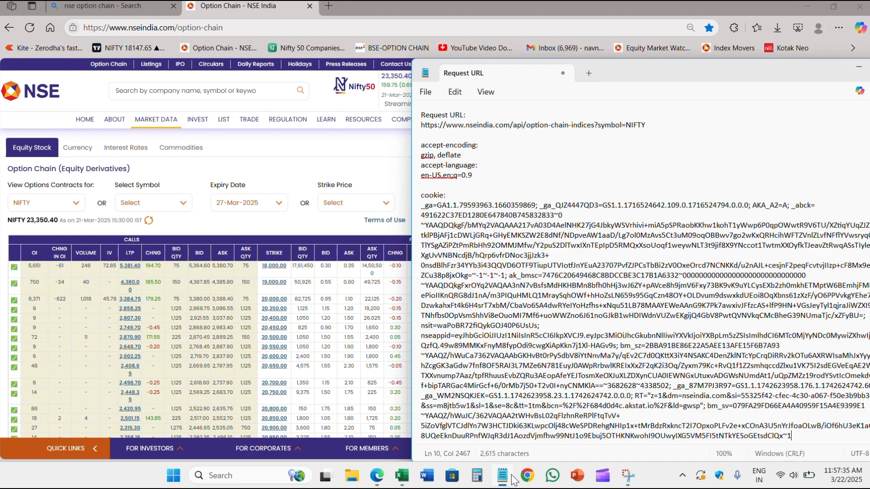
key(ctrl+v)
scroll(524, 175, up, 1)
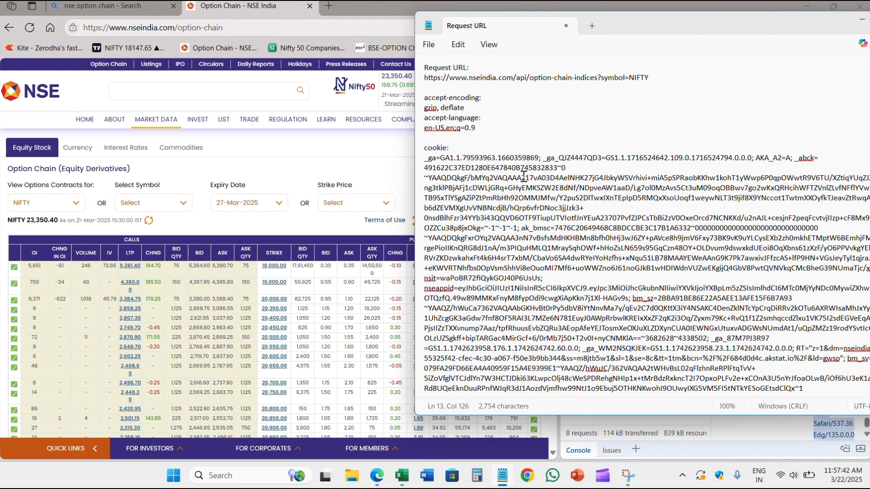
Switch to the blank Excel workbook and start a From Web data import in Advanced mode.
click(402, 476)
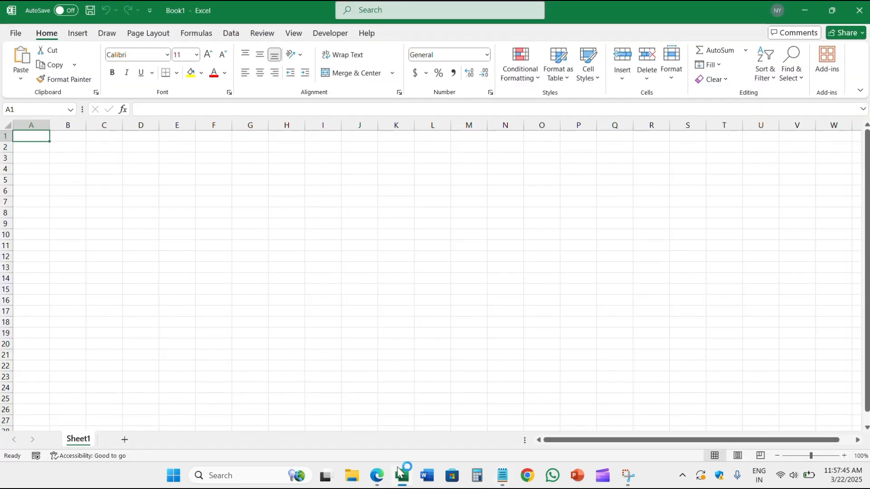
click(234, 35)
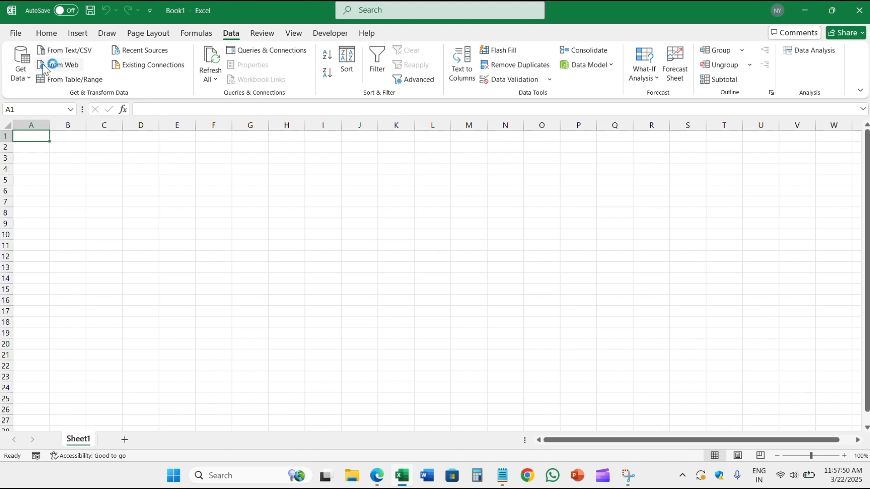
click(64, 66)
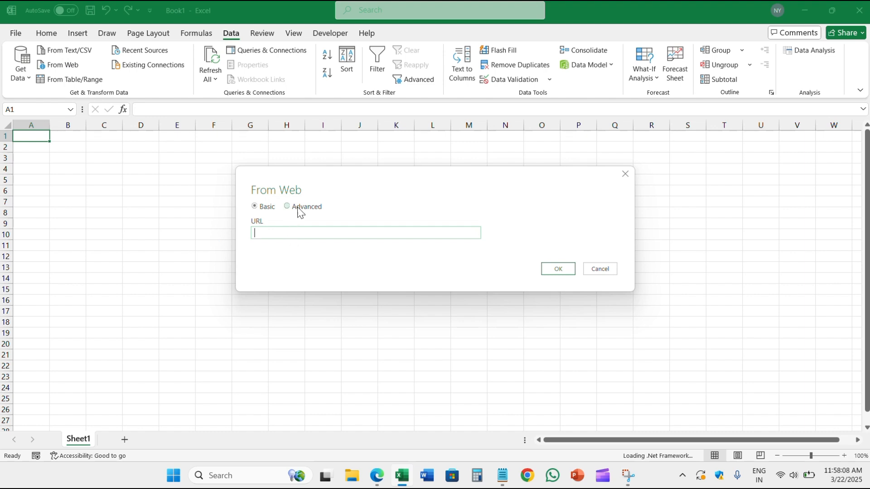
click(298, 209)
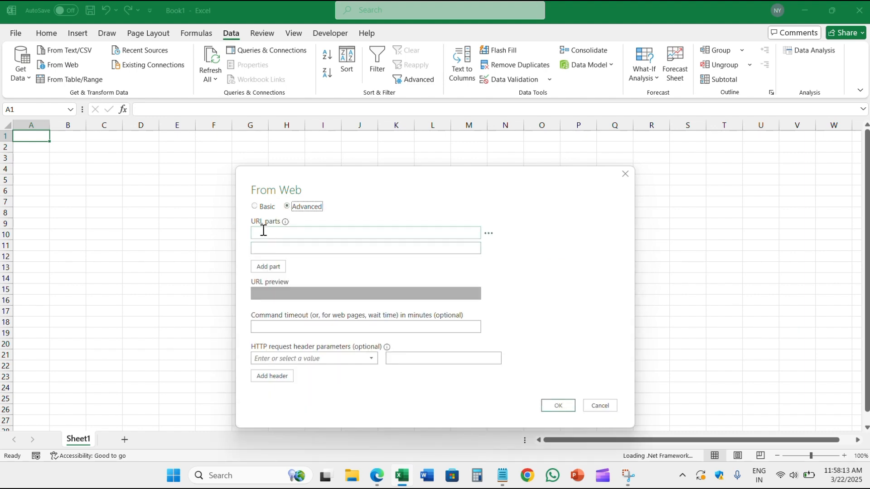
click(502, 476)
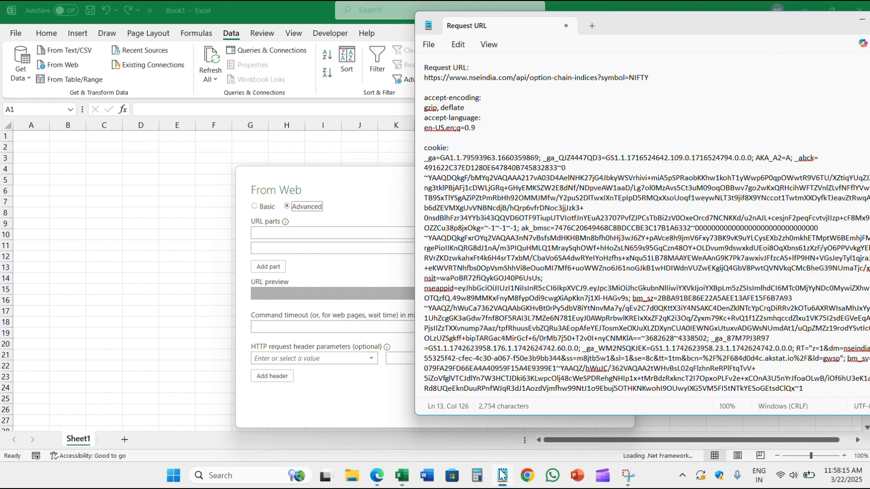
triple_click(662, 77)
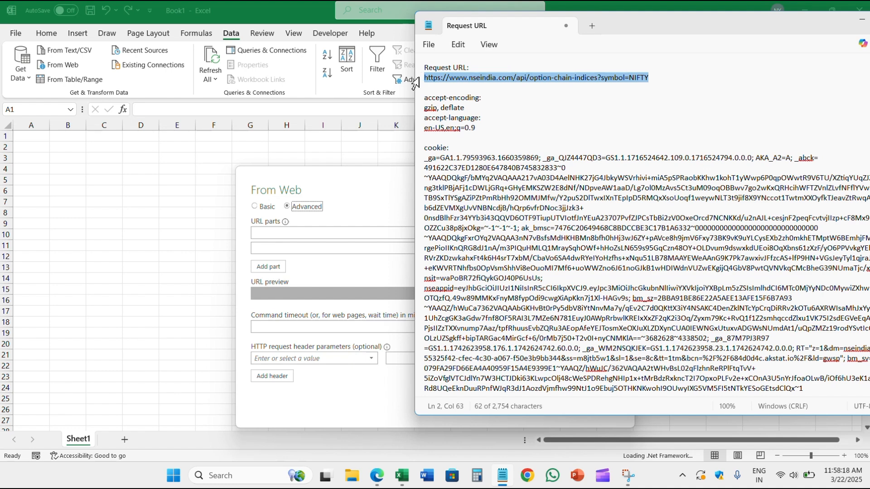
click(339, 186)
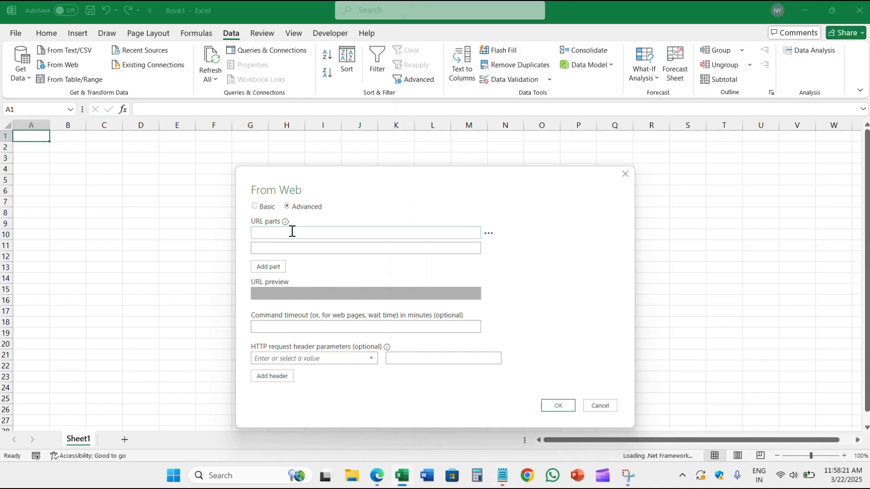
text(https://www.nseindia.com/api/option-chain-indices?symbol=NIFTY)
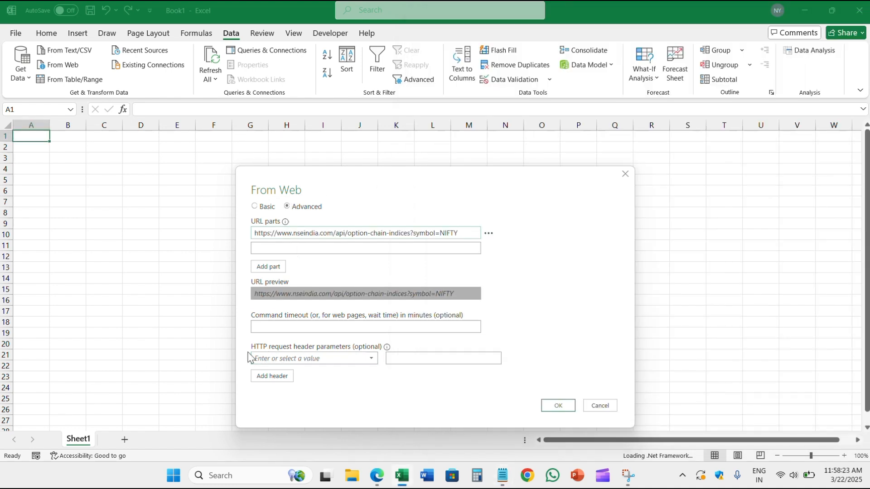
Choose Accept-Encoding as the first HTTP request header and add a second one for Accept-Language.
click(371, 359)
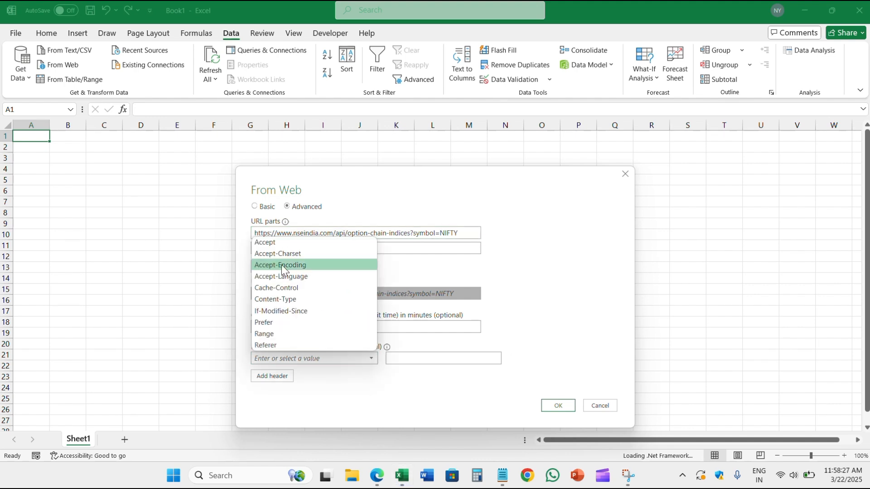
click(298, 265)
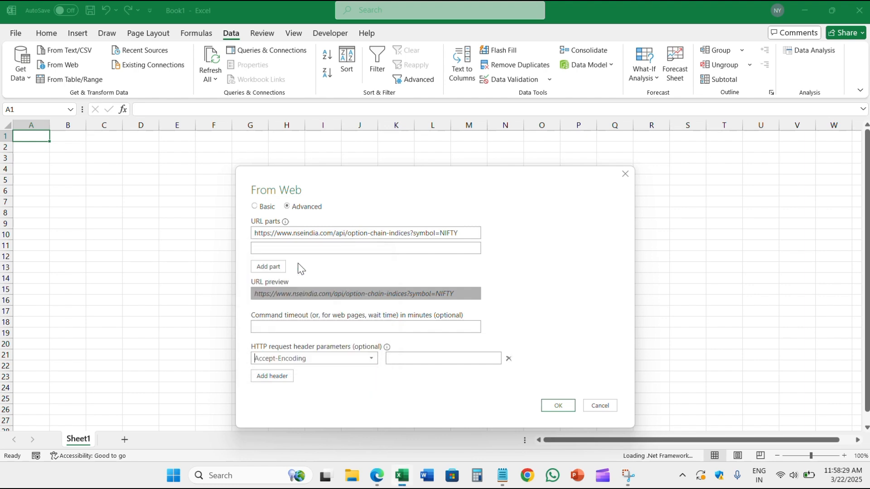
click(282, 377)
click(371, 381)
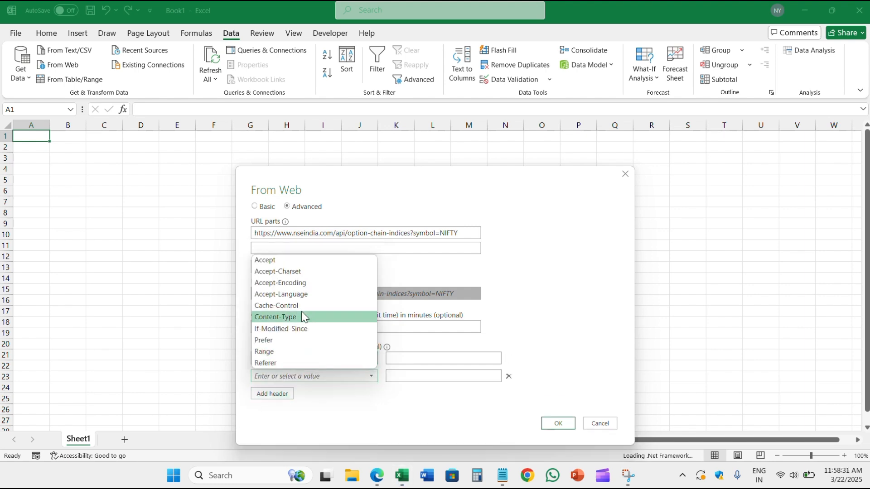
click(300, 293)
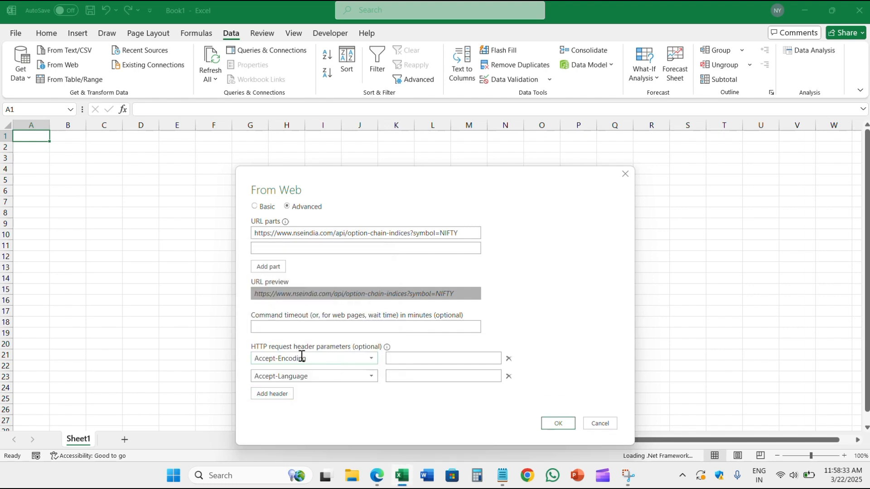
Fill in the header values from Notepad: "gzip, deflate" for Accept-Encoding and "en-US,en;q=0.9" for Accept-Language.
click(503, 475)
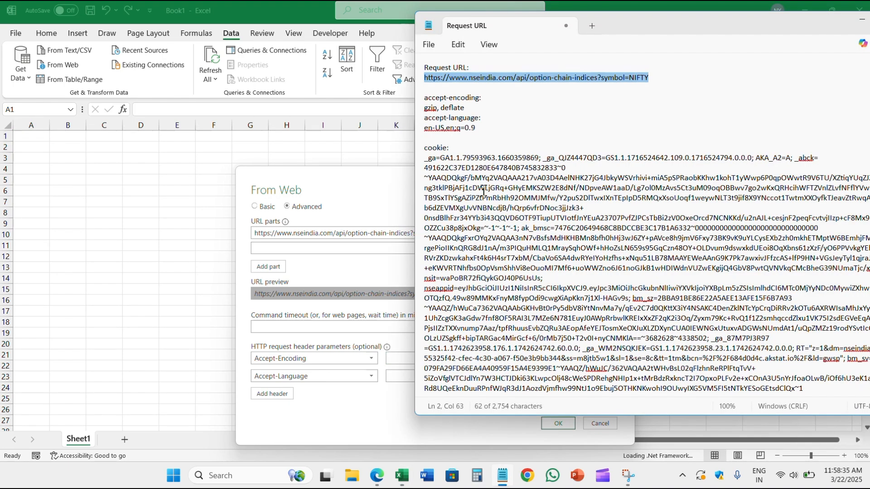
drag(470, 107, 422, 107)
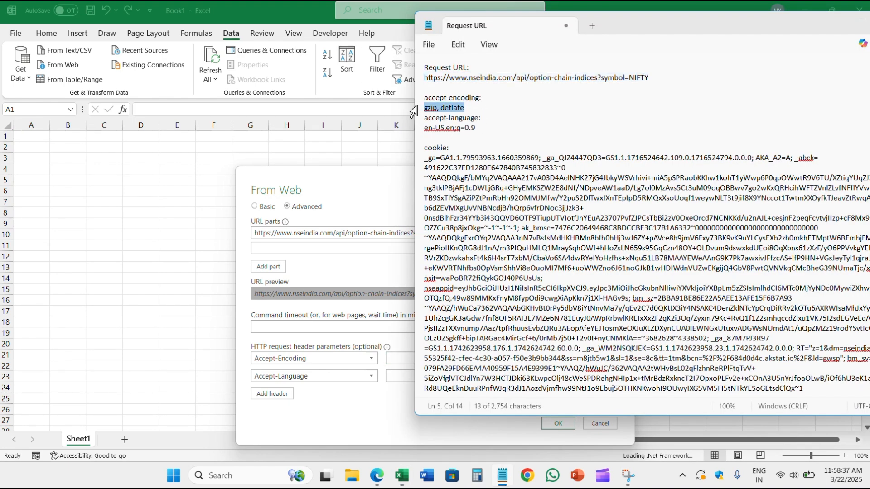
click(410, 358)
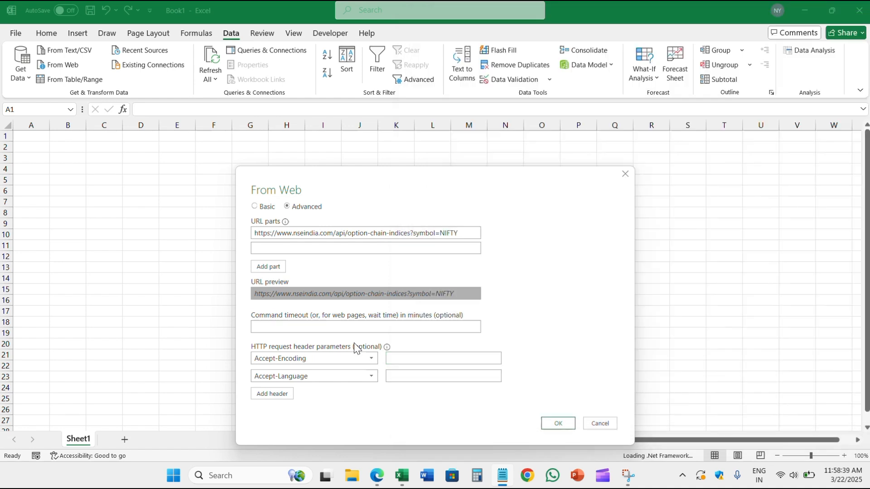
text(gzip, deflate)
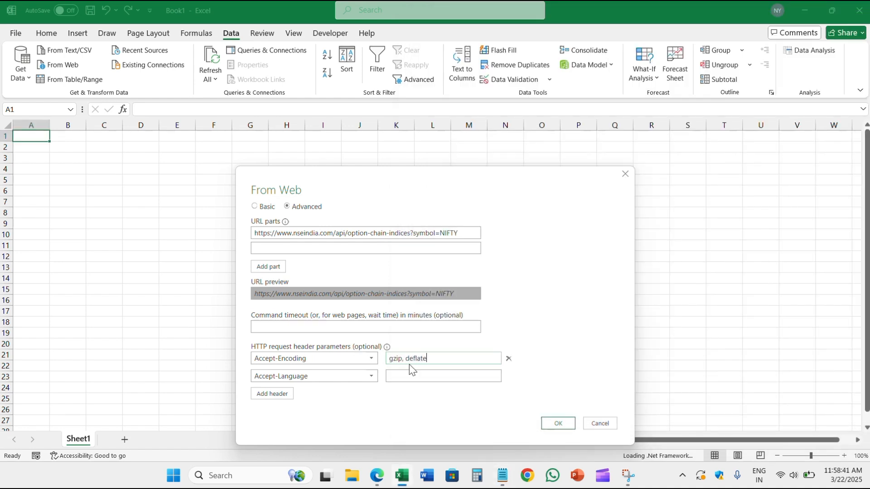
click(502, 476)
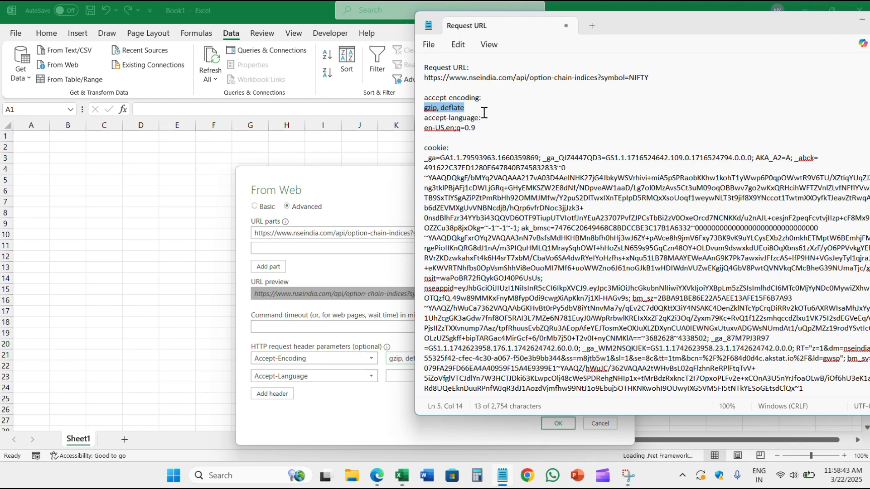
drag(491, 128, 409, 129)
key(ctrl+c)
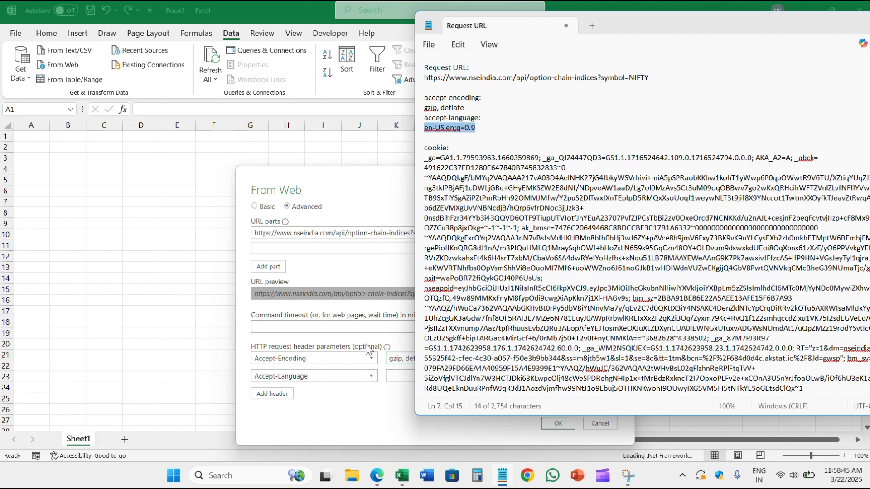
click(398, 373)
key(ctrl+v)
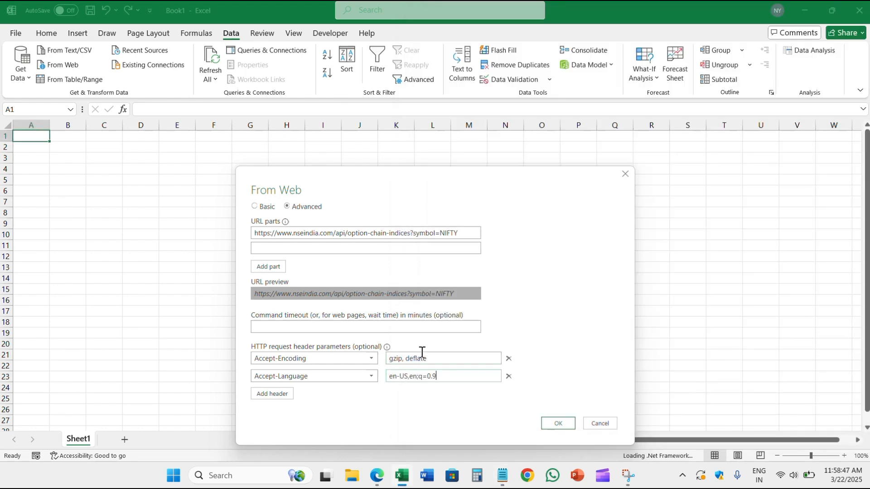
Add two more request headers and name the first of them "cookie", removing the colon from that label in Notepad before copying it.
click(280, 395)
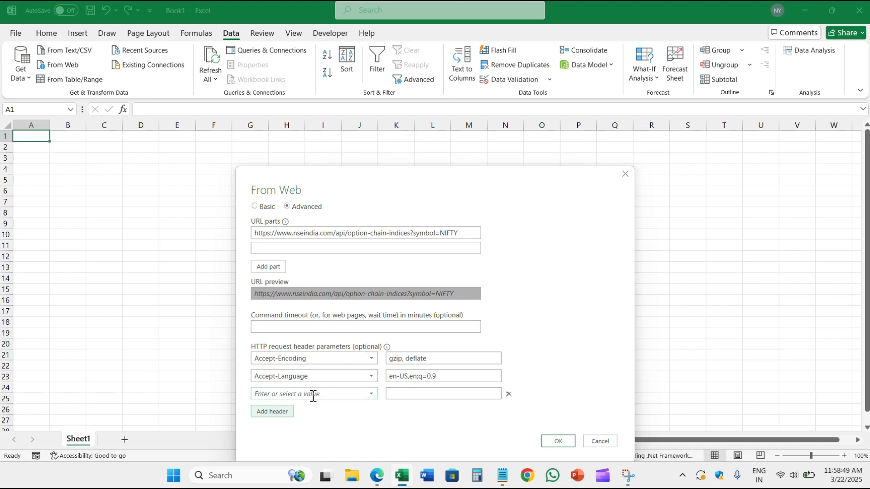
click(278, 413)
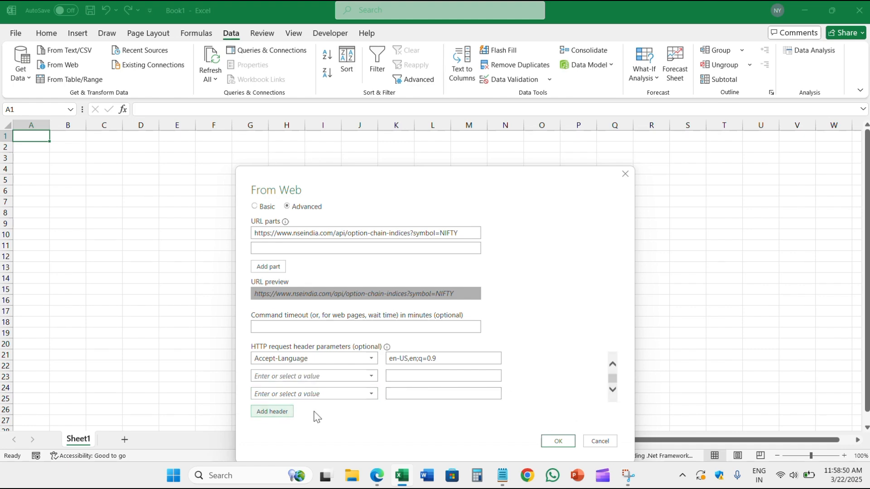
click(502, 478)
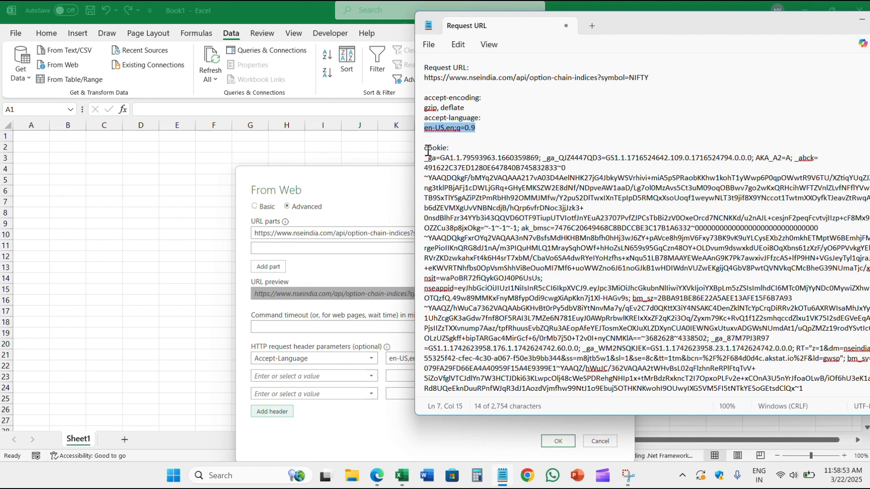
click(454, 149)
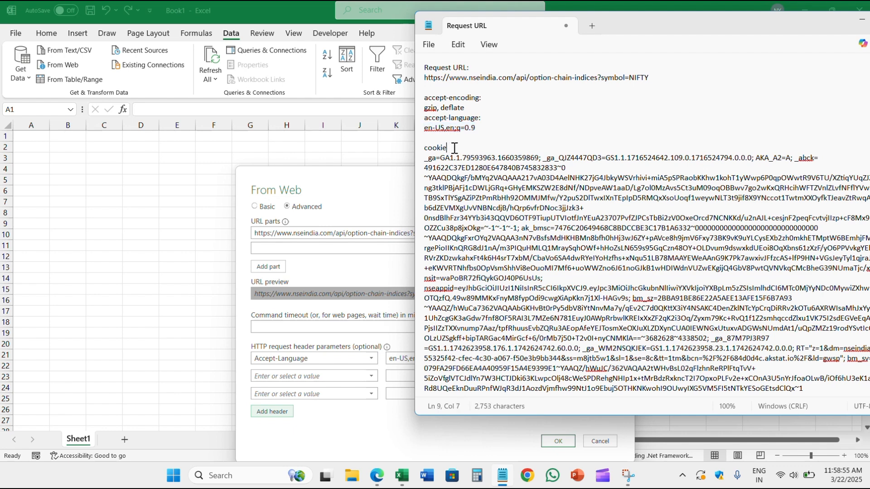
drag(452, 145, 416, 155)
key(ctrl+c)
click(455, 146)
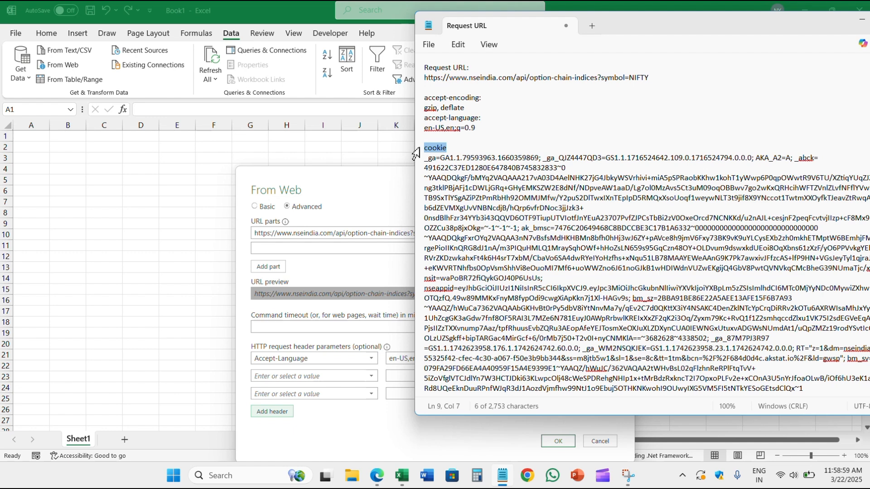
click(322, 372)
key(ctrl+v)
Name the last request header "user-agent", removing the colon from that label in Notepad before copying it.
click(502, 475)
scroll(478, 321, down, 1)
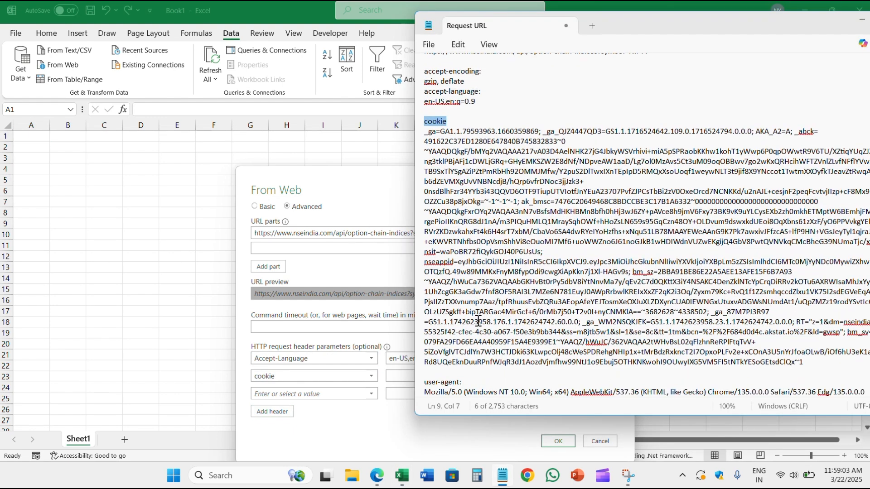
click(471, 384)
key(BackSpace)
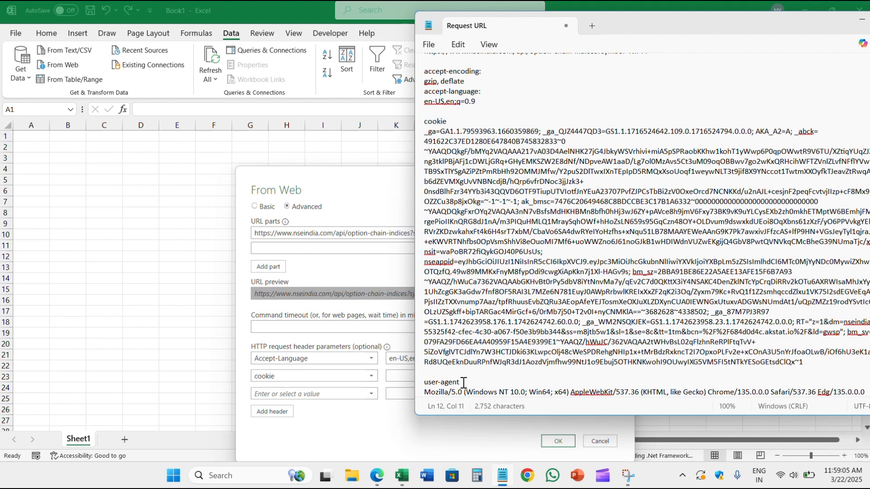
key(shift+Home)
key(ctrl+c)
click(330, 394)
key(ctrl+v)
Copy the full cookie string from Notepad into the value of the cookie request header.
click(502, 475)
drag(825, 363, 430, 134)
key(ctrl+c)
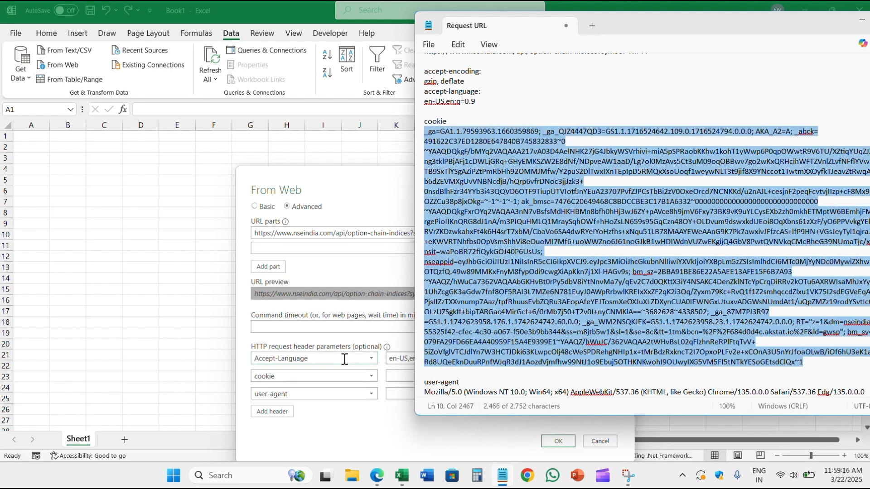
click(391, 376)
key(ctrl+v)
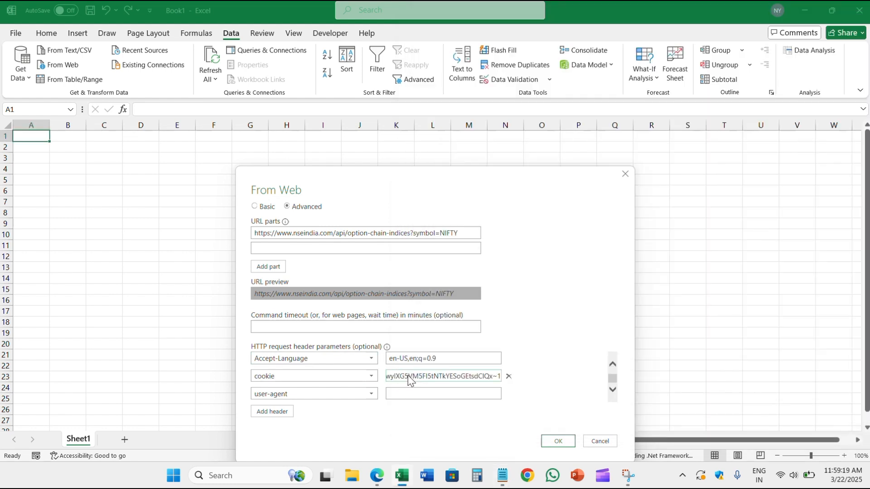
Copy the Mozilla/5.0 browser string from Notepad as the user-agent header value and submit the web import.
click(502, 476)
click(638, 59)
drag(634, 25, 592, 19)
drag(822, 386, 375, 395)
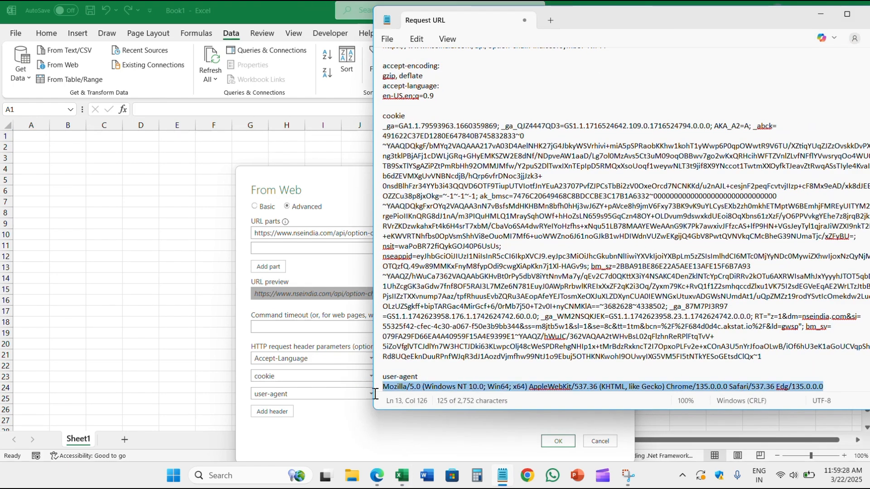
key(ctrl+c)
click(367, 387)
click(426, 394)
key(ctrl+v)
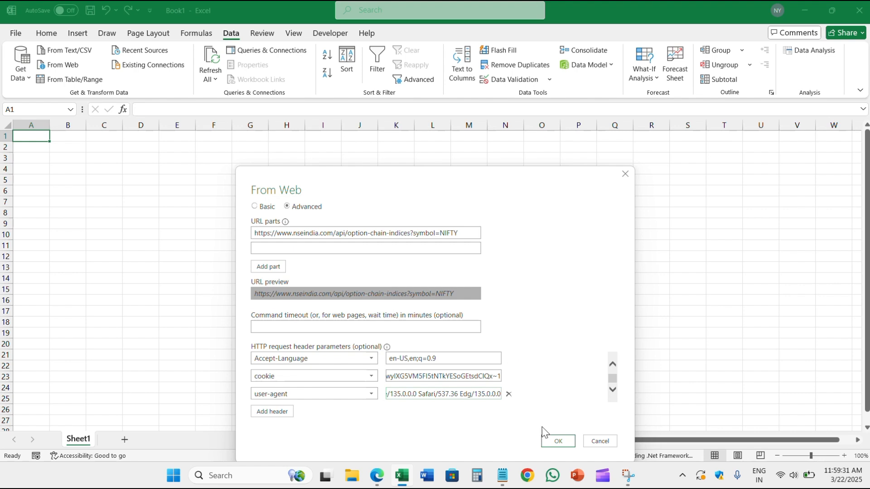
click(561, 442)
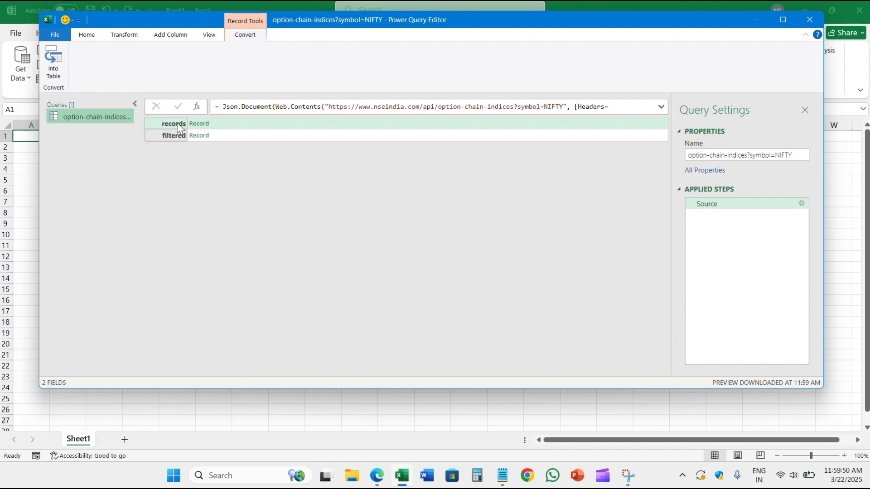
Drill into the filtered record's data list and convert it to a table with no delimiter, showing extra columns as errors.
click(199, 138)
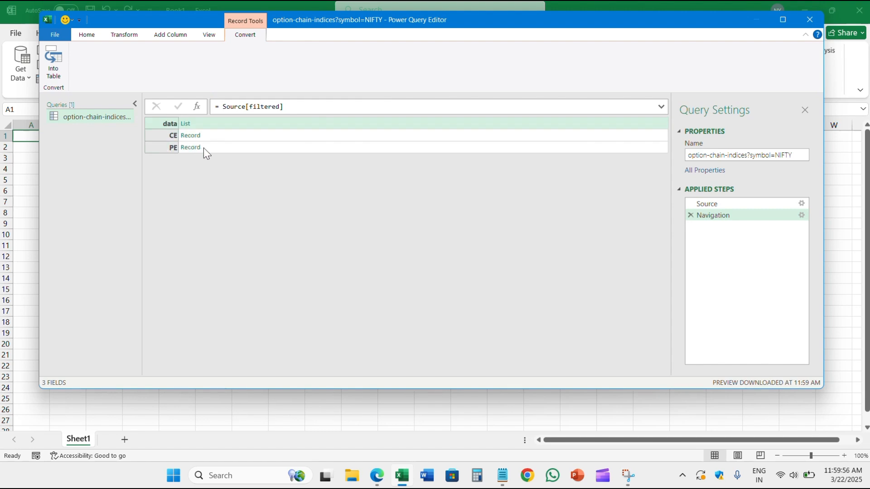
click(186, 125)
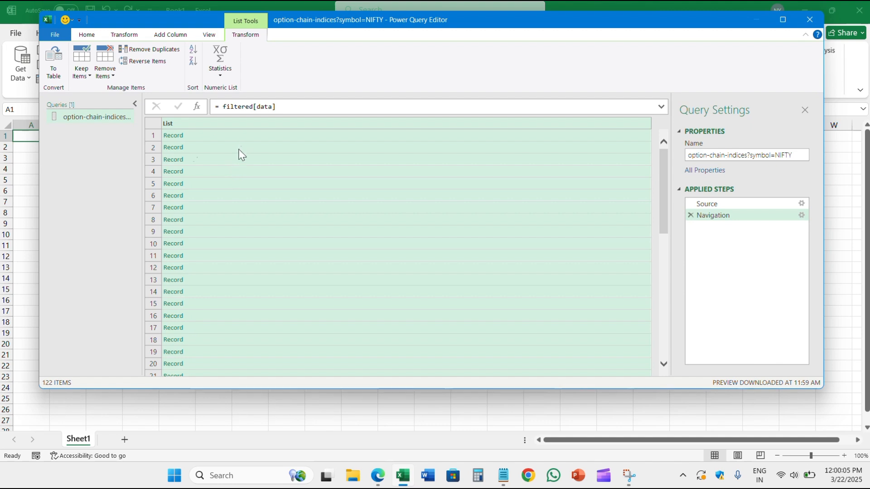
click(55, 61)
click(53, 72)
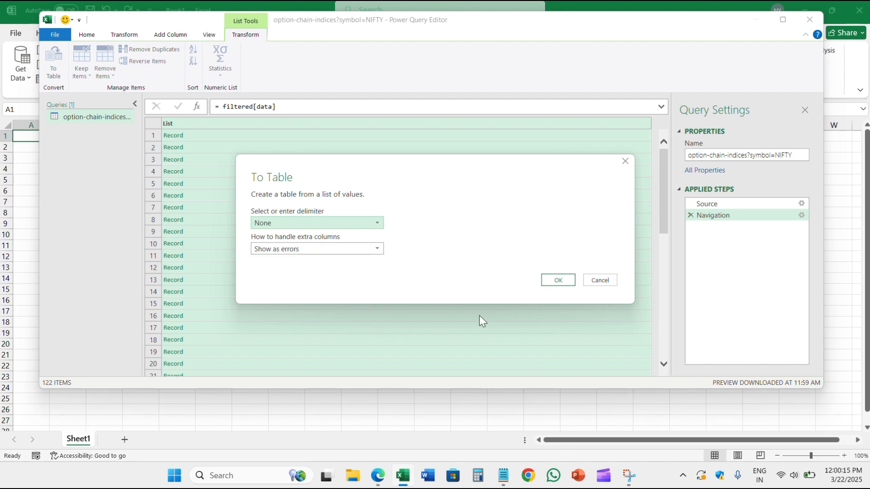
click(564, 281)
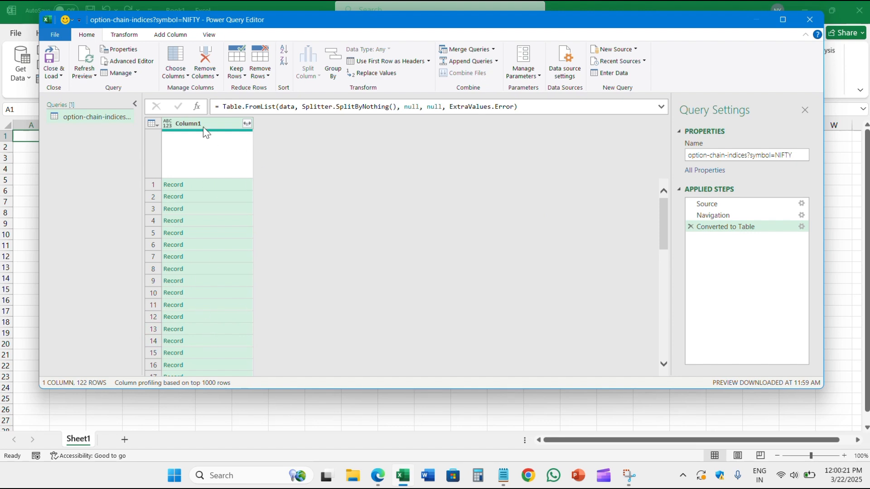
Expand Column1 and its nested PE records into all their fields, keeping the original column name as prefix.
click(247, 124)
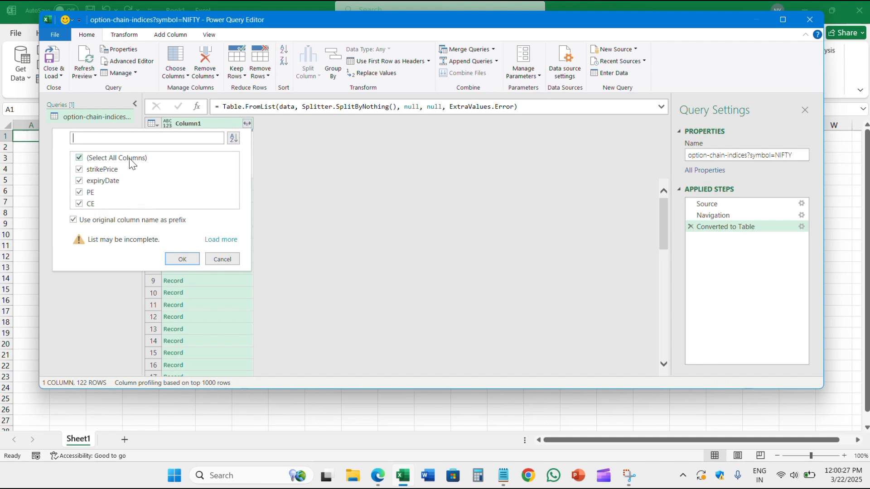
click(179, 260)
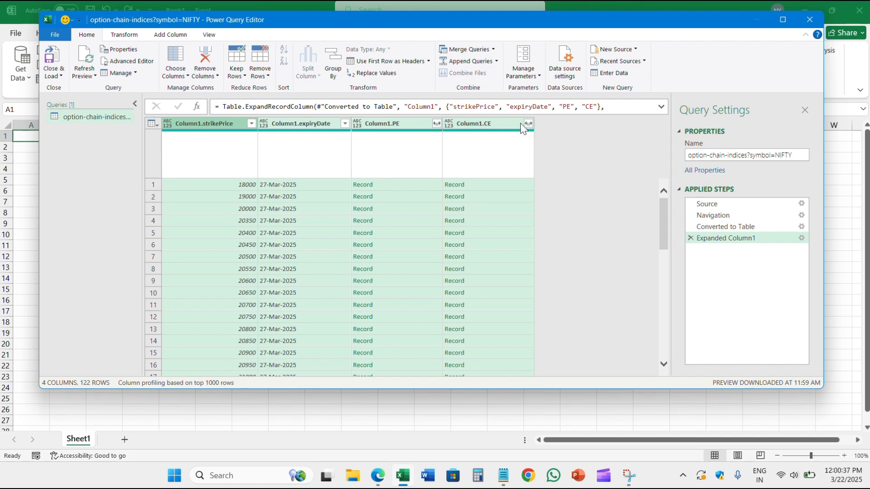
click(436, 123)
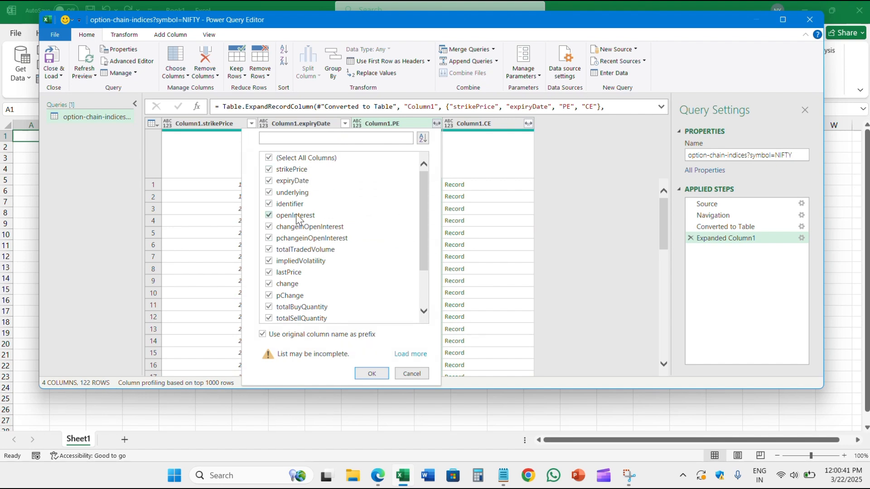
scroll(287, 281, down, 2)
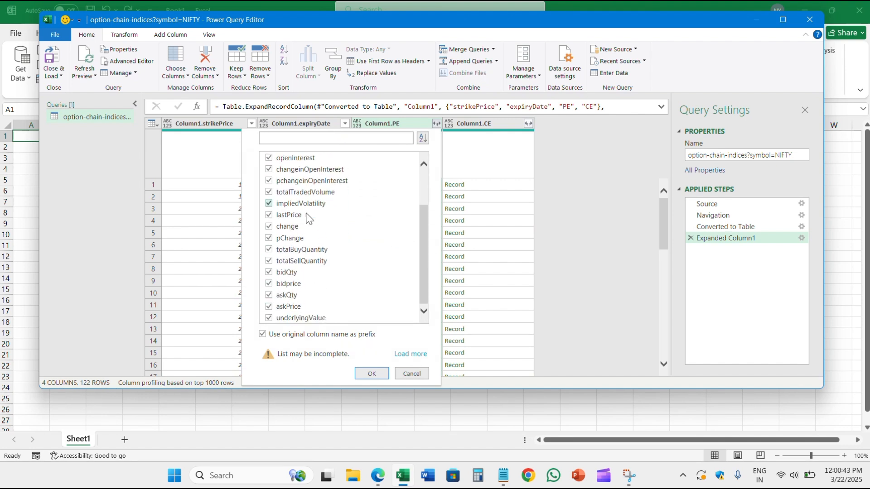
click(374, 373)
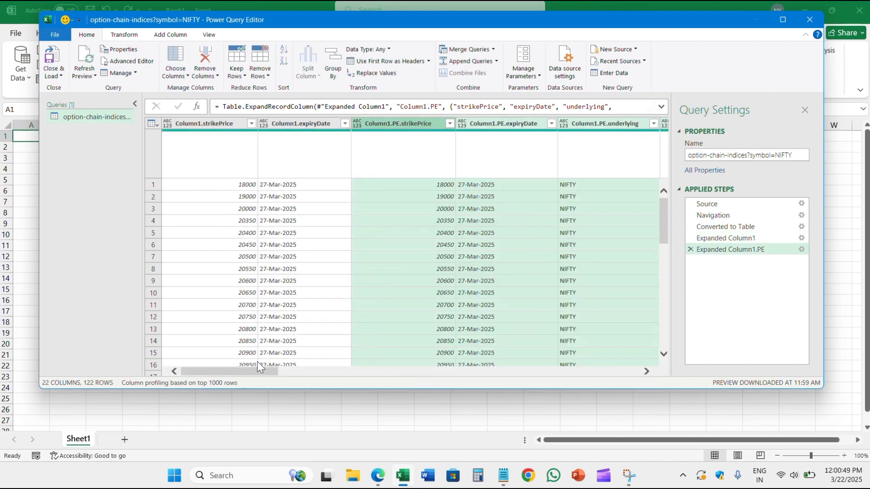
Expand the Column1.CE records into all their fields, keeping the original column name as prefix.
drag(260, 368, 647, 366)
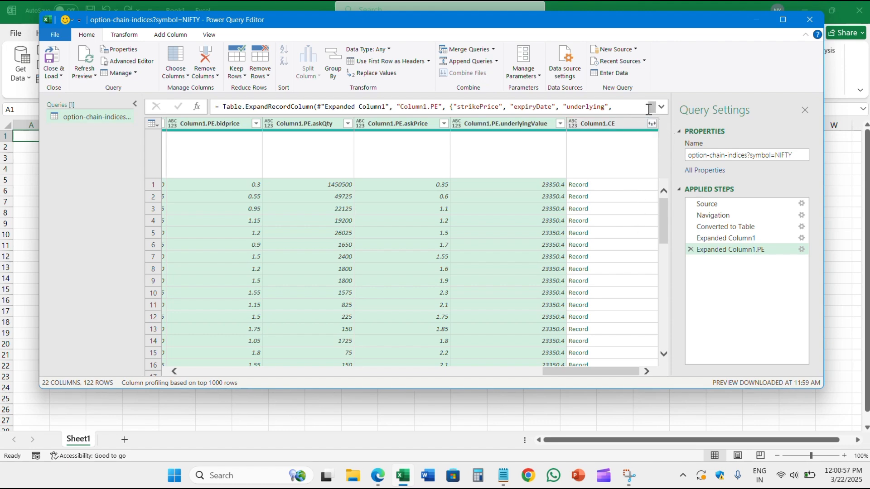
click(654, 126)
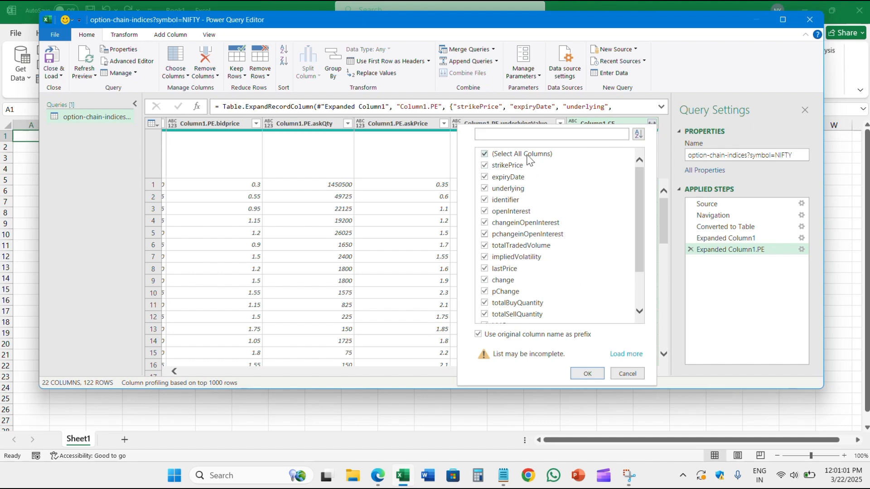
scroll(642, 203, down, 2)
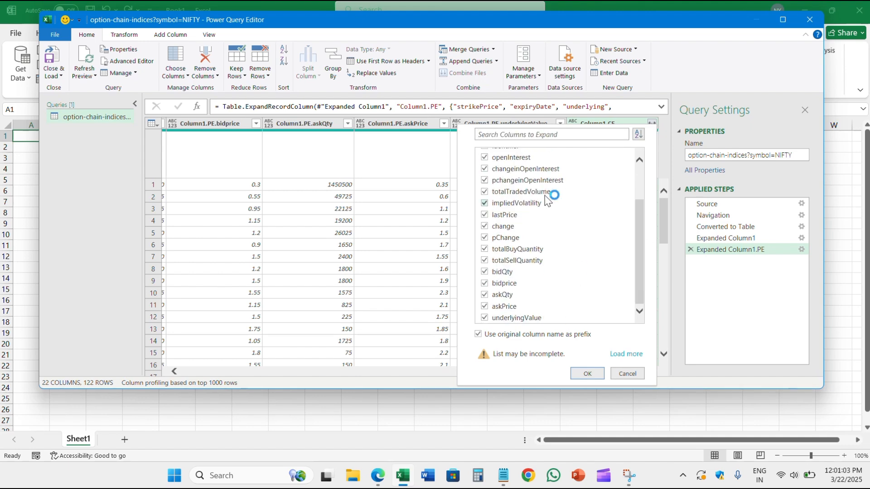
click(587, 373)
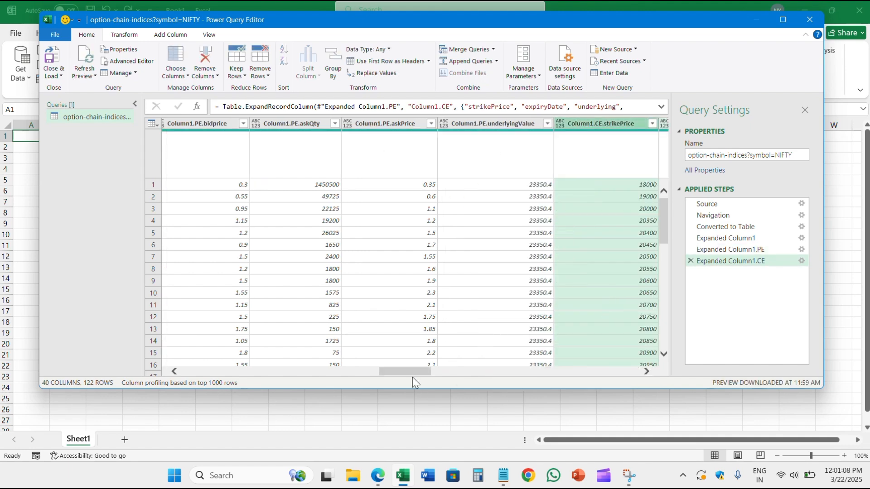
Close and load the query into a new worksheet, zoom the sheet to 85% and dismiss the Queries & Connections pane.
drag(417, 373, 627, 378)
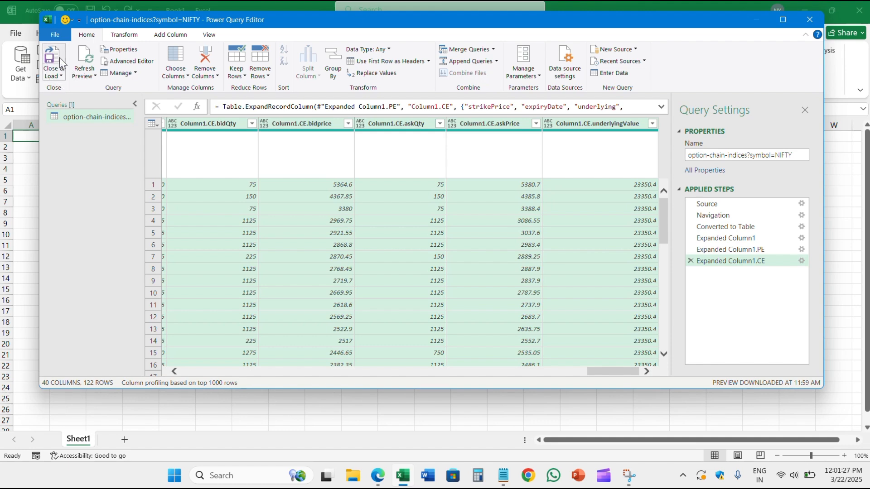
click(61, 76)
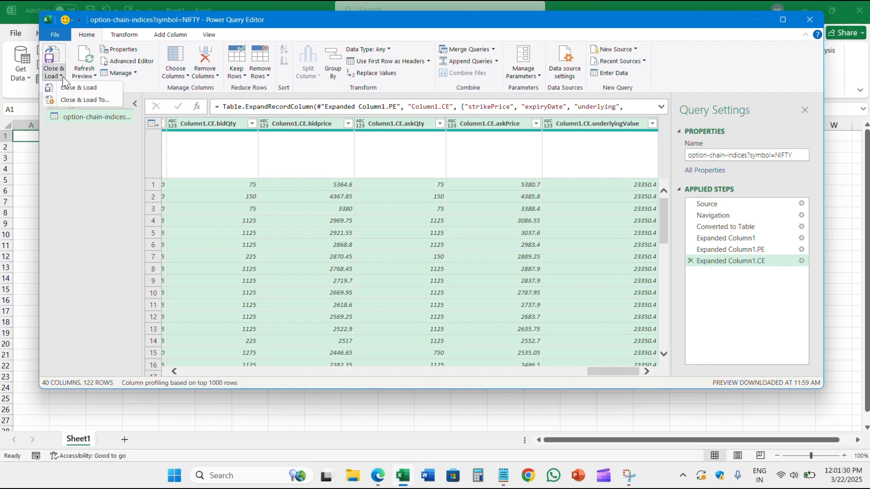
click(94, 92)
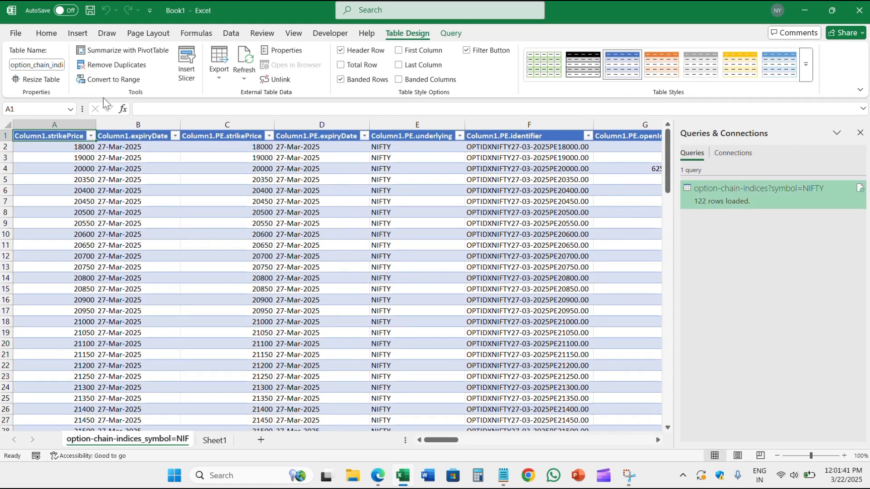
scroll(287, 223, down, 1)
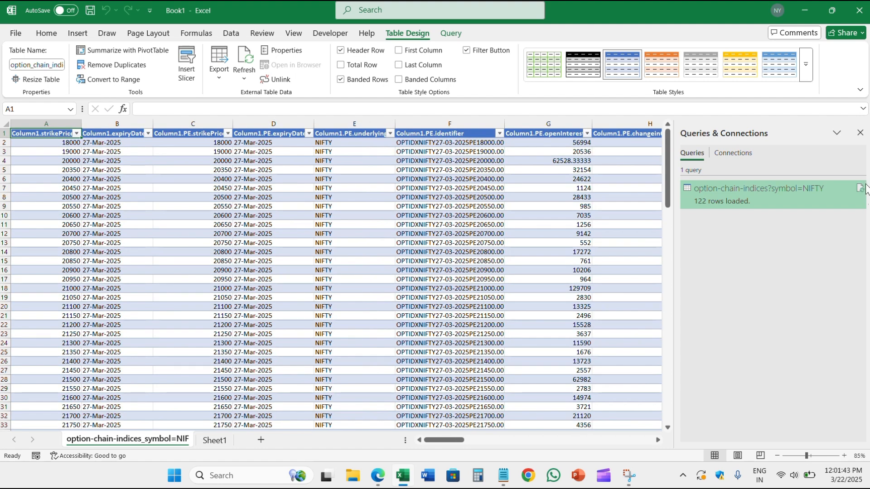
click(861, 133)
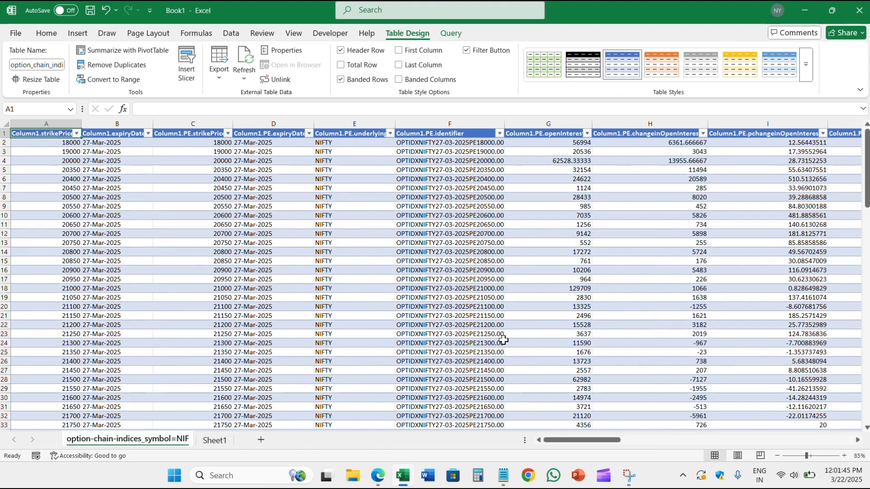
Centre all table data horizontally and vertically and apply All Borders to it.
click(403, 234)
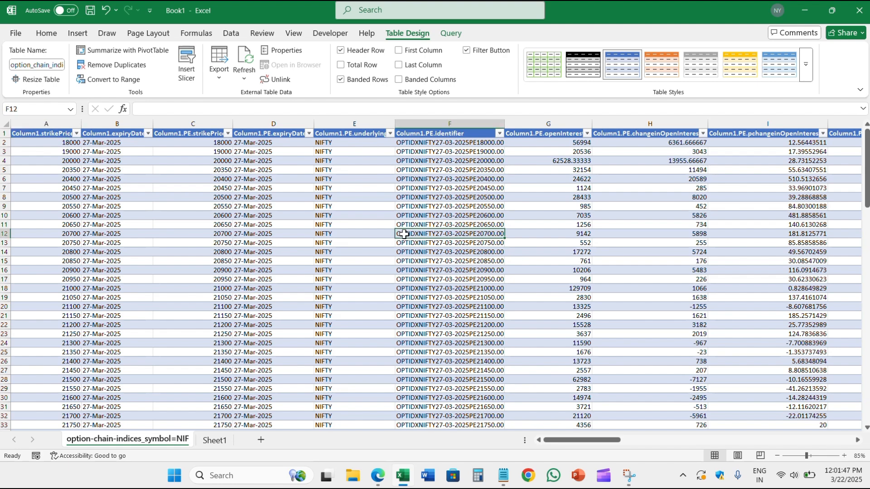
key(ctrl+a)
click(46, 33)
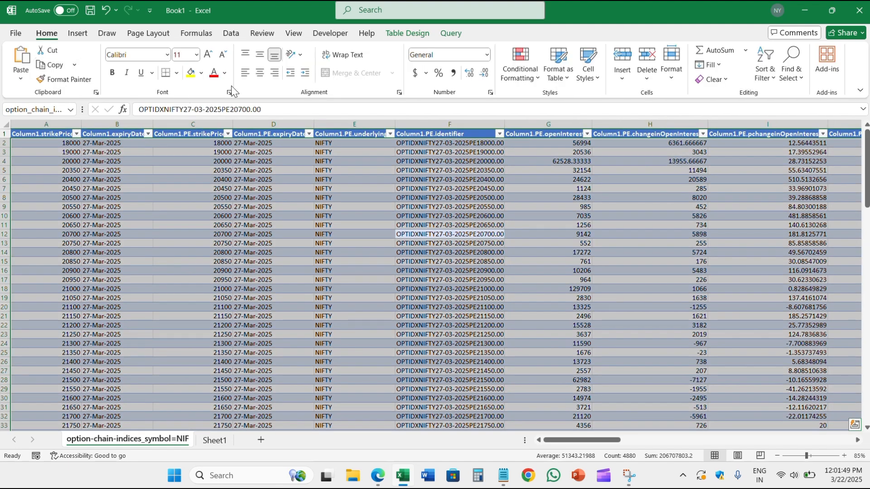
click(260, 73)
click(262, 57)
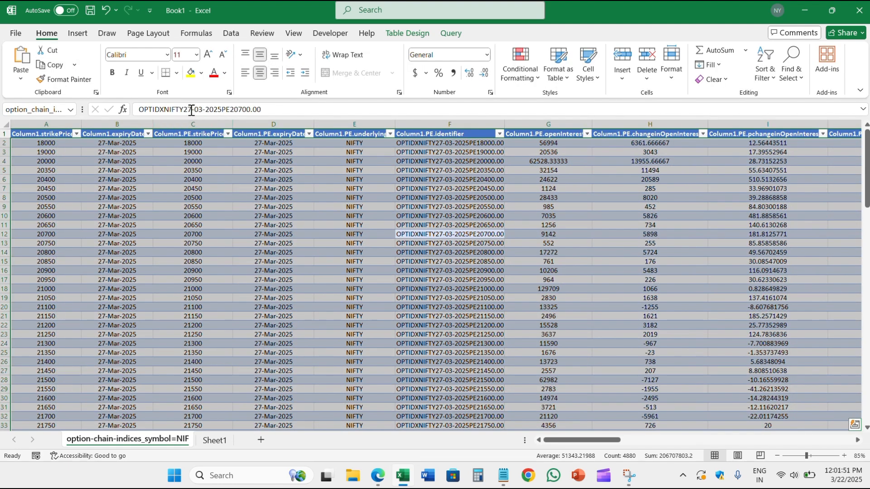
click(177, 72)
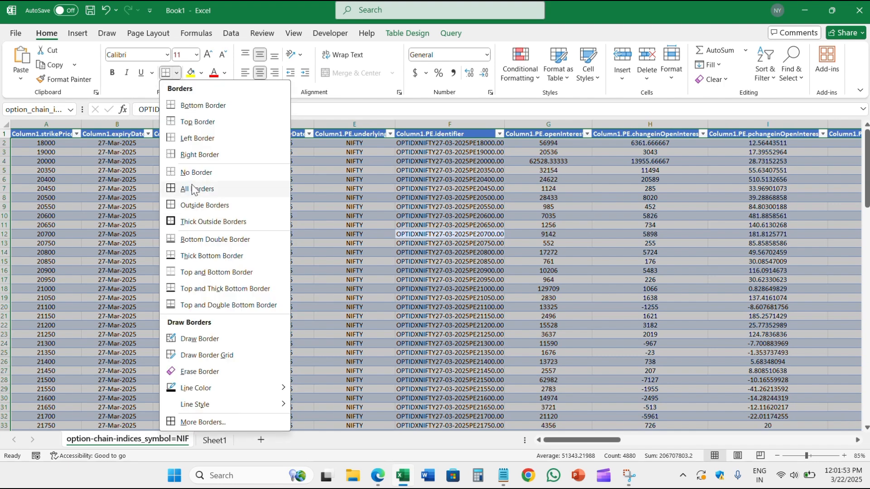
click(209, 189)
click(405, 272)
Insert a line chart with markers from PE open interest G2:G30 and CE open interest Z2:Z29.
drag(594, 441, 631, 444)
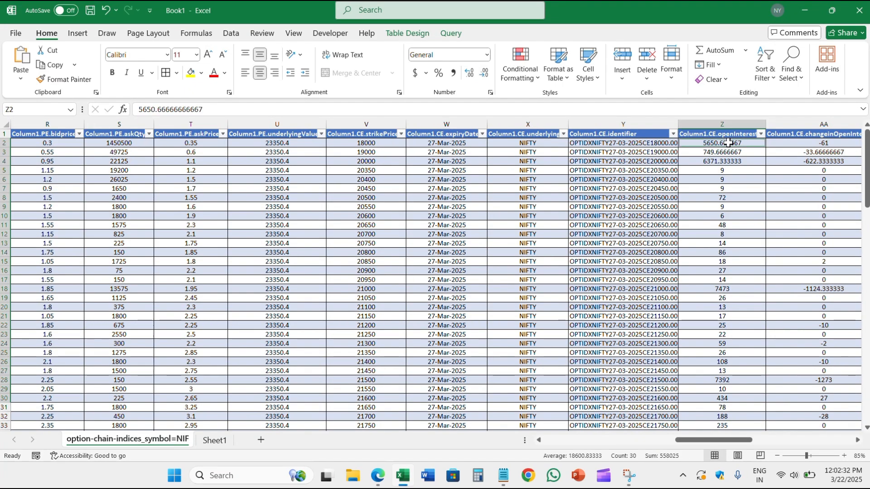
drag(728, 142, 729, 387)
drag(744, 440, 603, 442)
click(76, 33)
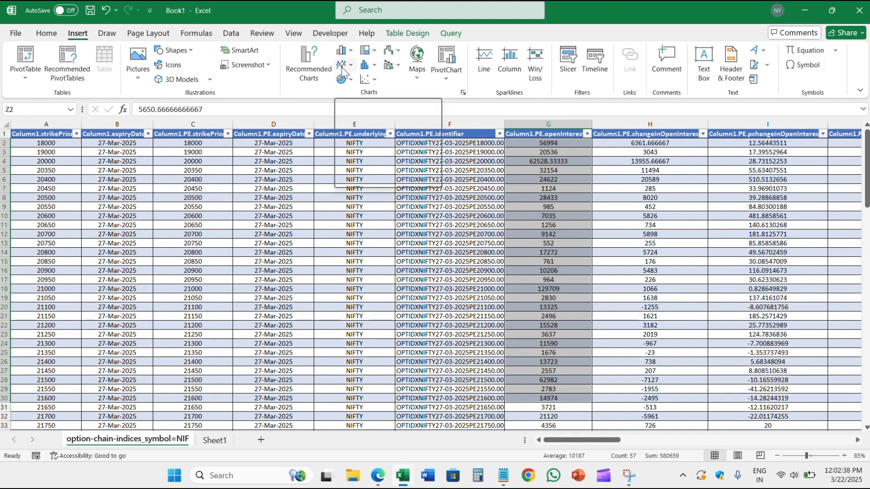
click(345, 65)
click(447, 104)
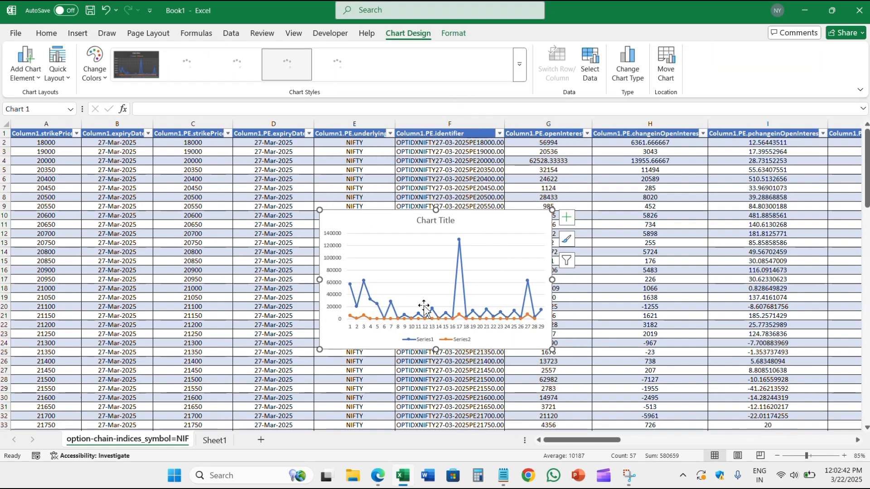
Set the chart's horizontal axis labels to the strike prices in A2:A29.
right_click(447, 333)
click(511, 193)
click(183, 167)
drag(59, 143, 63, 384)
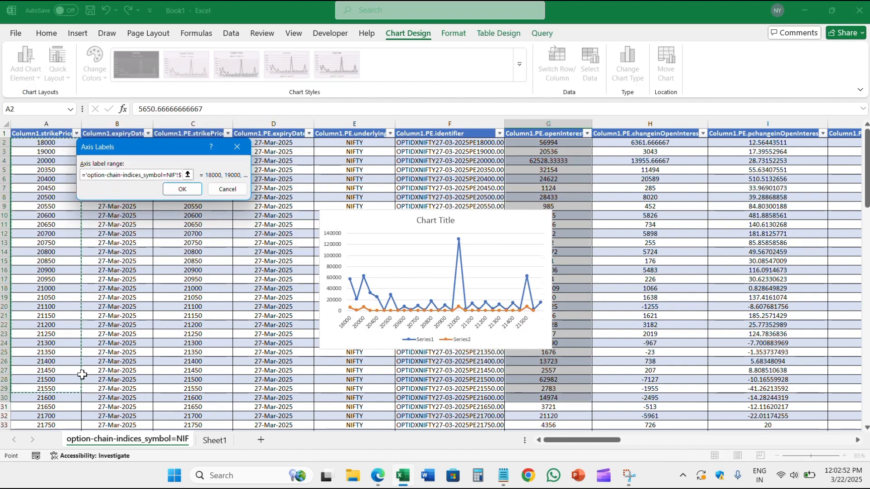
click(181, 190)
click(254, 250)
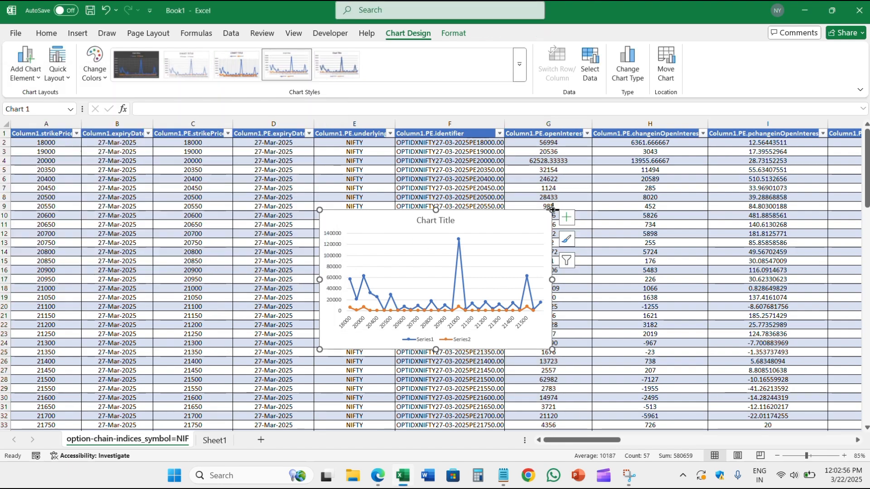
Enlarge the chart and recolour the outlines, dark green for Series1 and light blue for Series2.
drag(552, 210, 713, 178)
right_click(550, 235)
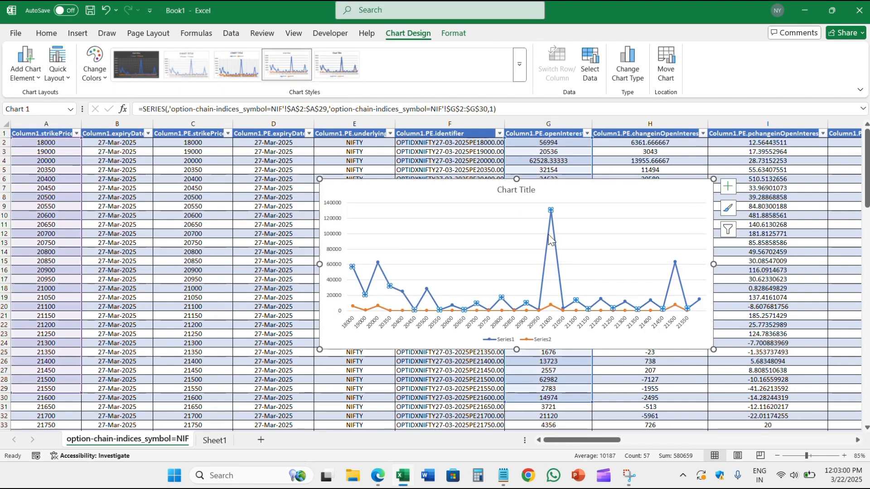
click(586, 205)
click(723, 352)
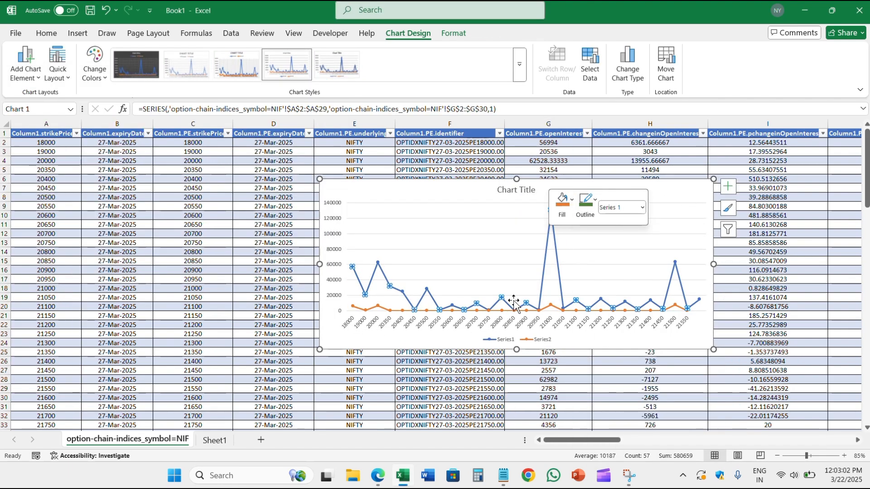
right_click(550, 305)
click(583, 274)
click(674, 176)
Title the chart "open interest", move it over the table's first columns and make it taller.
click(516, 190)
text(open interest)
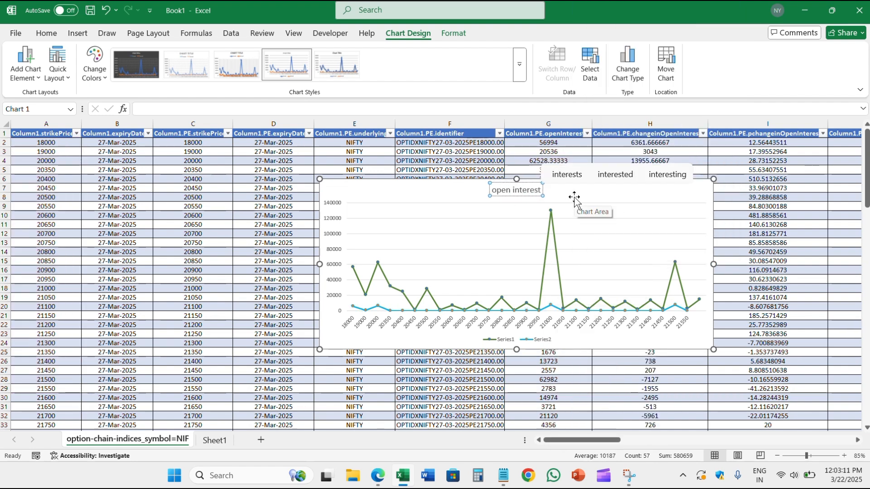
click(627, 204)
drag(449, 200, 217, 177)
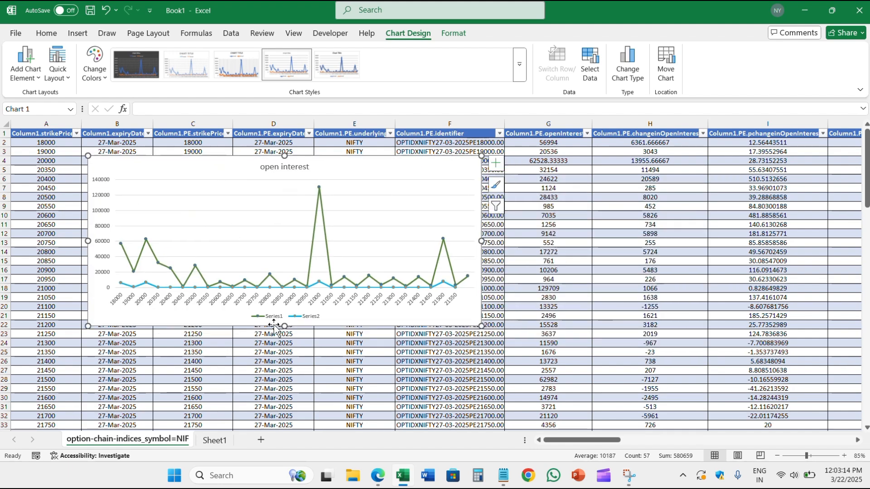
drag(284, 326, 284, 379)
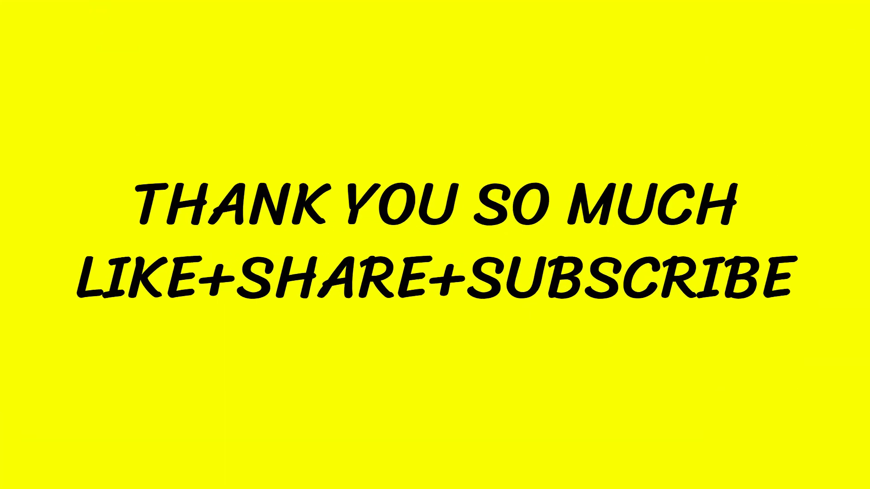